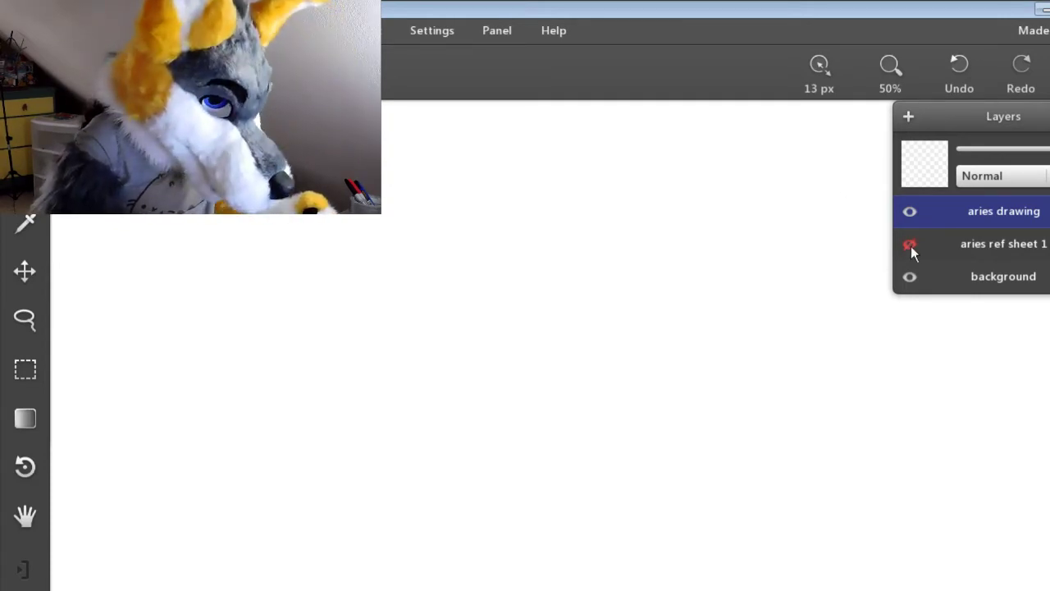
# Step: Show the aries ref sheet 1 layer and sketch the unicorn head's ears, horn, forehead and muzzle in black on the aries drawing layer
pyautogui.click(910, 246)
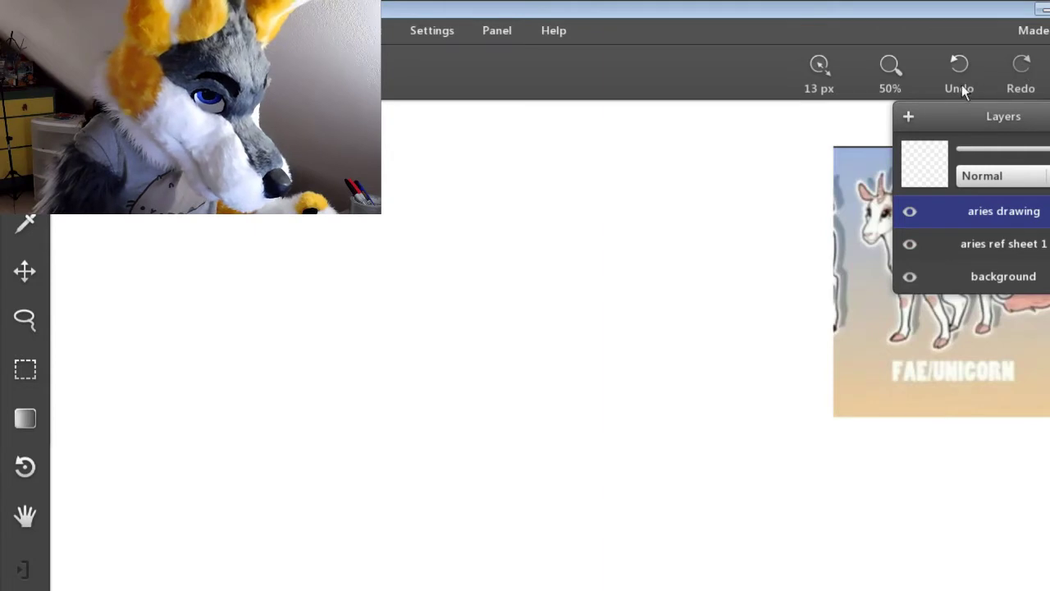
pyautogui.click(1049, 74)
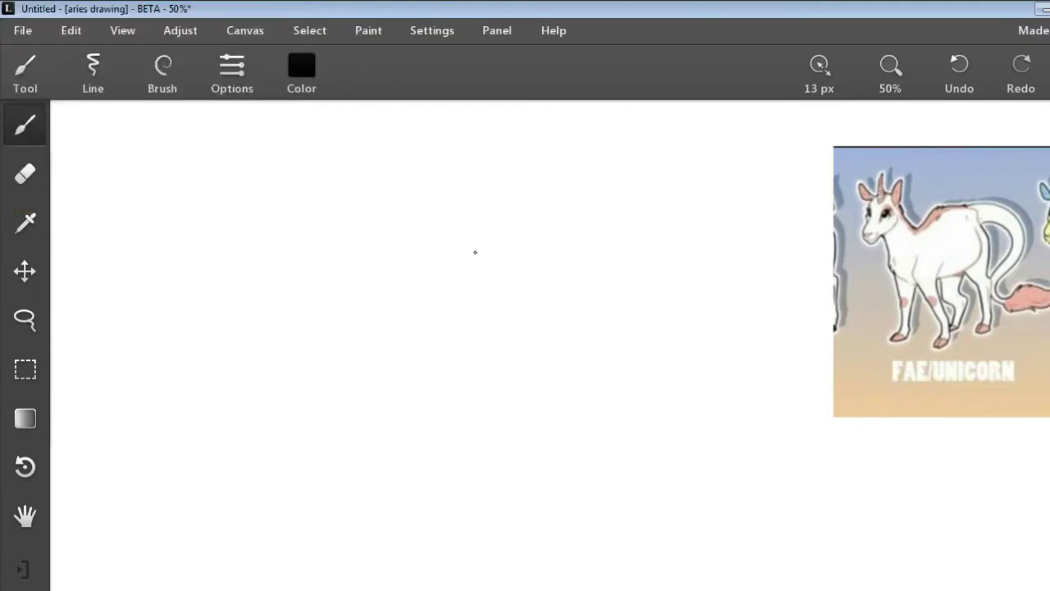
pyautogui.moveTo(605, 248); pyautogui.dragTo(488, 250)
pyautogui.moveTo(474, 301)
pyautogui.mouseDown()
pyautogui.moveTo(433, 376)
pyautogui.moveTo(447, 371)
pyautogui.mouseUp()
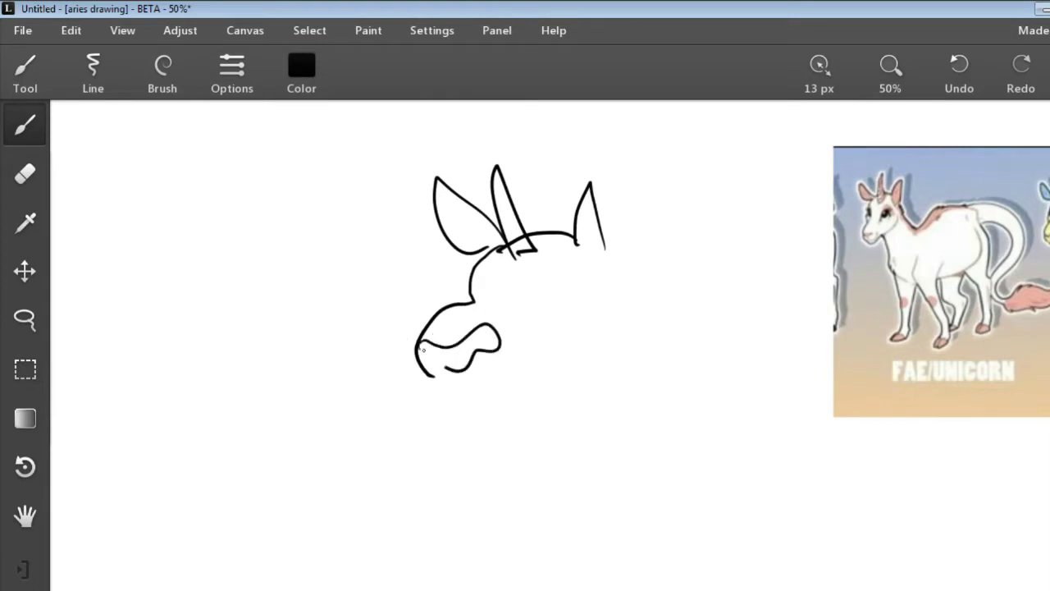
# Step: Draw the unicorn's eye with its pupil and thick upper lashes, and extend the mouth line up to the cheek
pyautogui.moveTo(558, 263)
pyautogui.mouseDown()
pyautogui.moveTo(571, 299)
pyautogui.moveTo(596, 283)
pyautogui.moveTo(535, 305)
pyautogui.mouseUp()
pyautogui.moveTo(565, 263)
pyautogui.mouseDown()
pyautogui.moveTo(541, 261)
pyautogui.moveTo(596, 281)
pyautogui.mouseUp()
pyautogui.click(959, 73)
pyautogui.moveTo(464, 374); pyautogui.dragTo(561, 320)
pyautogui.moveTo(566, 278); pyautogui.dragTo(551, 303)
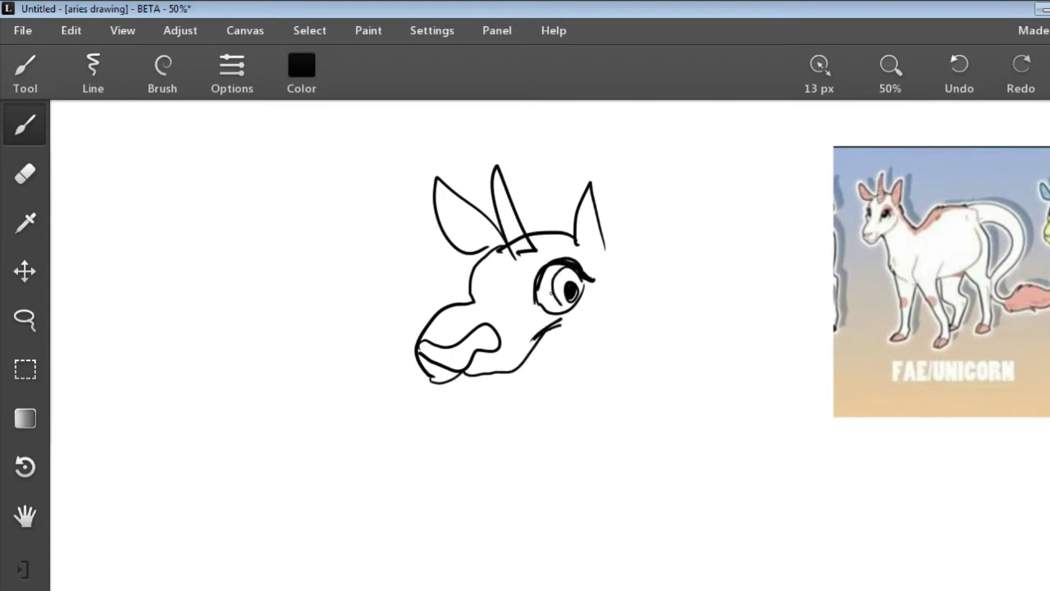
# Step: Outline the unicorn's lower jaw and neck, with jagged chest fur at the front and a curved line closing the base
pyautogui.moveTo(609, 255); pyautogui.dragTo(647, 404)
pyautogui.moveTo(443, 387)
pyautogui.mouseDown()
pyautogui.moveTo(509, 402)
pyautogui.moveTo(525, 385)
pyautogui.mouseUp()
pyautogui.moveTo(523, 393); pyautogui.dragTo(493, 504)
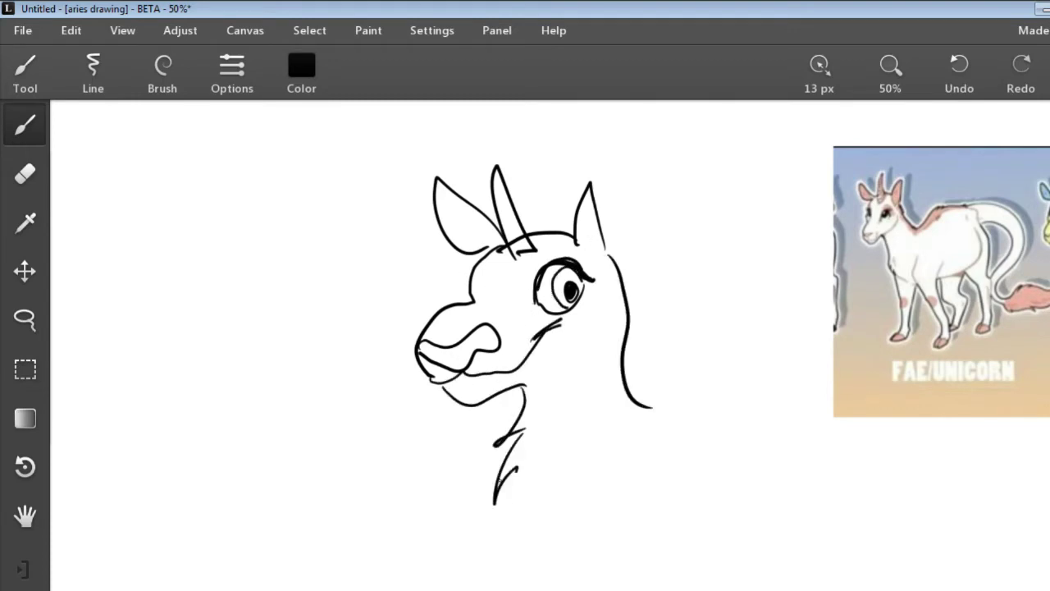
pyautogui.moveTo(673, 397); pyautogui.dragTo(531, 522)
# Step: Add inner lines to both of the unicorn's ears and a small hair tuft around the horn's base
pyautogui.moveTo(593, 203)
pyautogui.mouseDown()
pyautogui.moveTo(622, 258)
pyautogui.moveTo(599, 247)
pyautogui.mouseUp()
pyautogui.click(968, 71)
pyautogui.moveTo(437, 182); pyautogui.dragTo(479, 240)
pyautogui.moveTo(569, 233); pyautogui.dragTo(515, 220)
pyautogui.moveTo(521, 240); pyautogui.dragTo(500, 274)
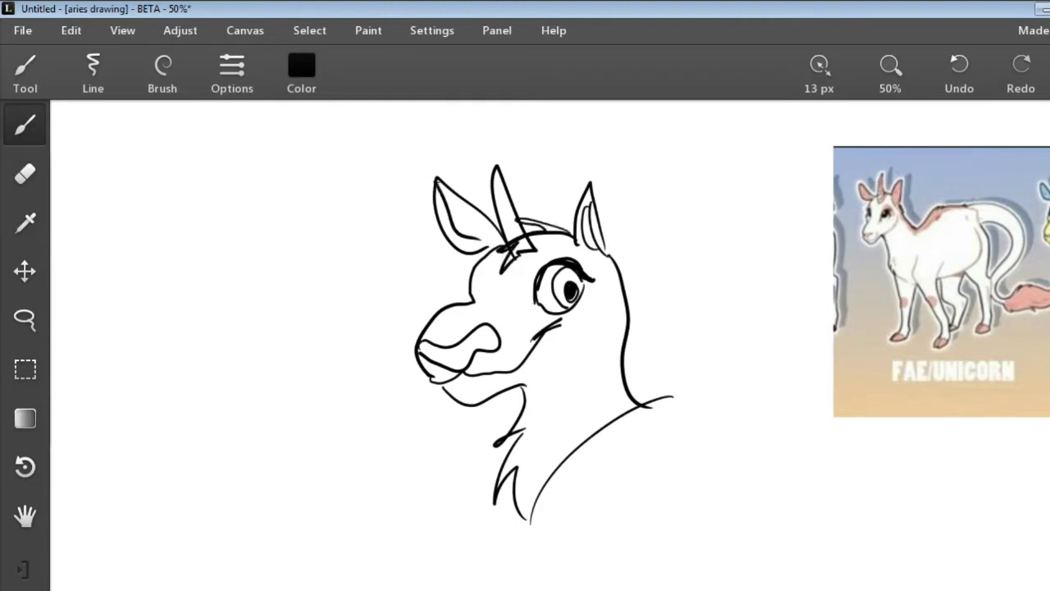
# Step: Add jagged mane strokes down the back of the unicorn's neck and erase the head outline crossing the horn's base
pyautogui.moveTo(671, 396); pyautogui.dragTo(642, 403)
pyautogui.moveTo(640, 402); pyautogui.dragTo(620, 281)
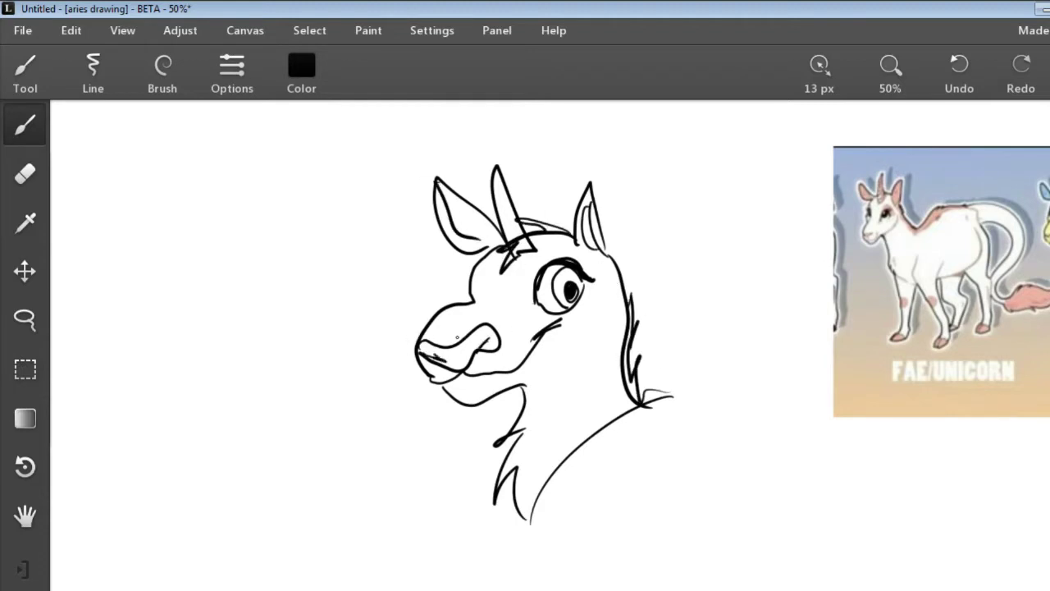
pyautogui.press('e')
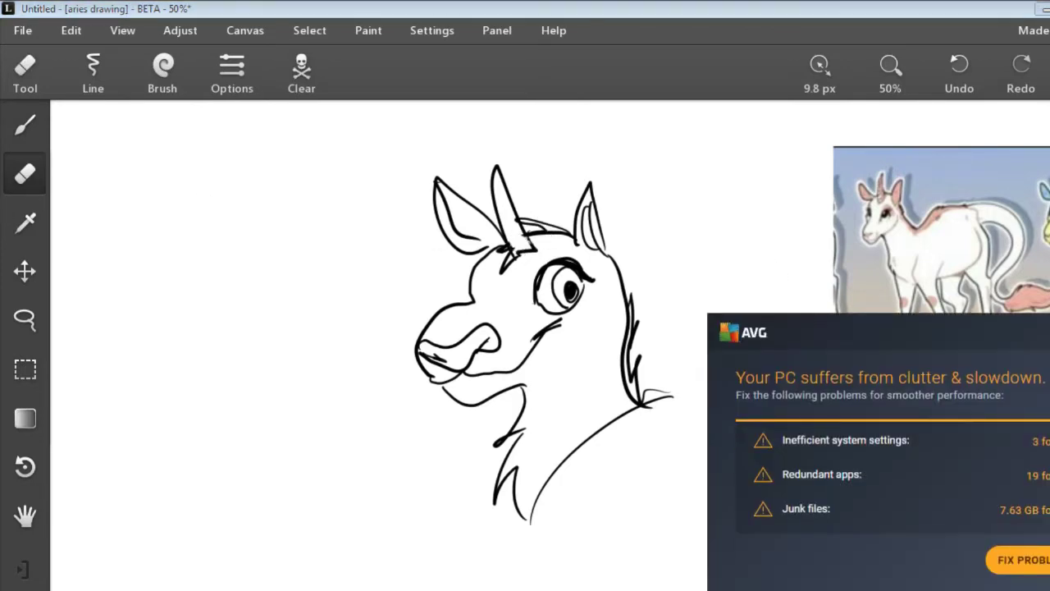
pyautogui.press('b')
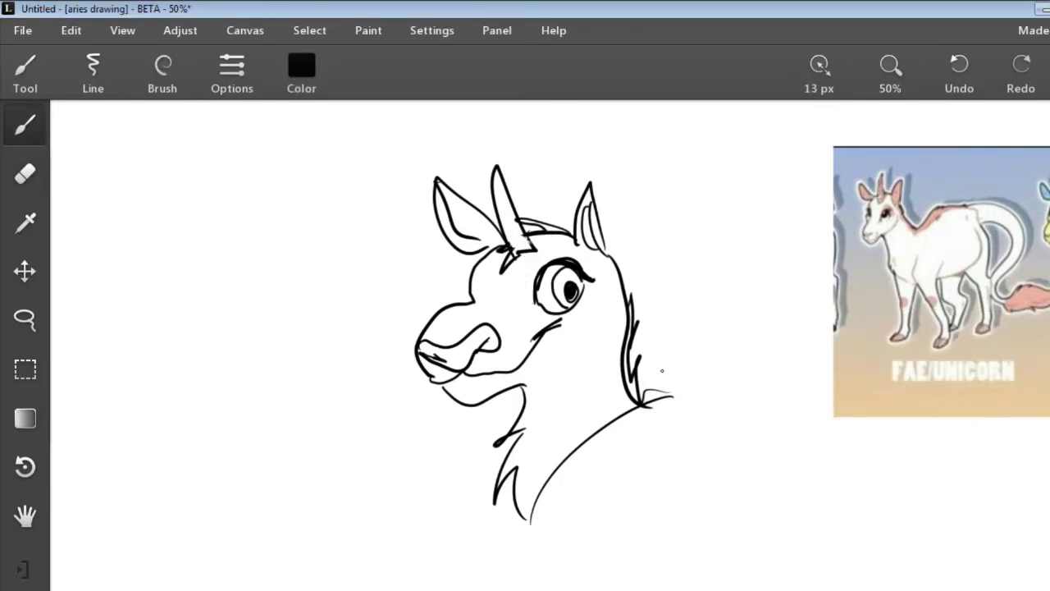
# Step: Sample the light pink from the unicorn reference and choose a different brush for colouring
pyautogui.click(38, 225)
pyautogui.click(950, 233)
pyautogui.click(1028, 295)
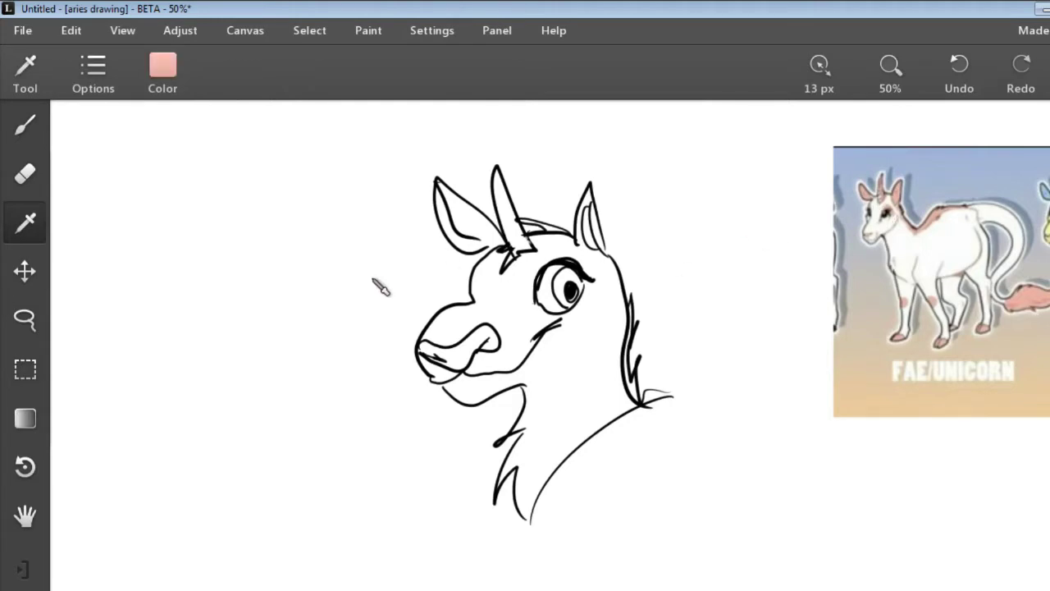
pyautogui.click(25, 123)
pyautogui.click(163, 75)
pyautogui.click(106, 213)
# Step: Undo the pink test stroke on the ear and add a new colouring layer beneath the aries drawing layer
pyautogui.moveTo(589, 208); pyautogui.dragTo(592, 244)
pyautogui.click(959, 72)
pyautogui.click(1048, 74)
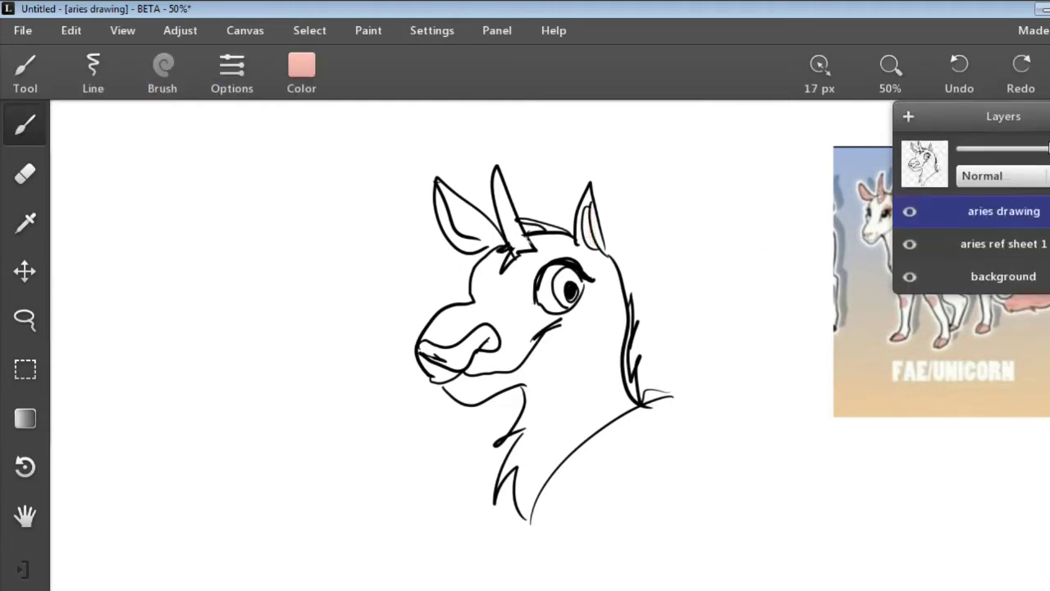
pyautogui.click(908, 117)
pyautogui.moveTo(985, 212); pyautogui.dragTo(987, 246)
pyautogui.click(908, 117)
pyautogui.click(1049, 116)
# Step: Fill the unicorn's ears, horn and nose with light pink on the new layer
pyautogui.moveTo(579, 232); pyautogui.dragTo(603, 252)
pyautogui.moveTo(498, 177); pyautogui.dragTo(515, 254)
pyautogui.moveTo(448, 205); pyautogui.dragTo(484, 239)
pyautogui.moveTo(442, 186)
pyautogui.mouseDown()
pyautogui.moveTo(498, 242)
pyautogui.moveTo(446, 235)
pyautogui.mouseUp()
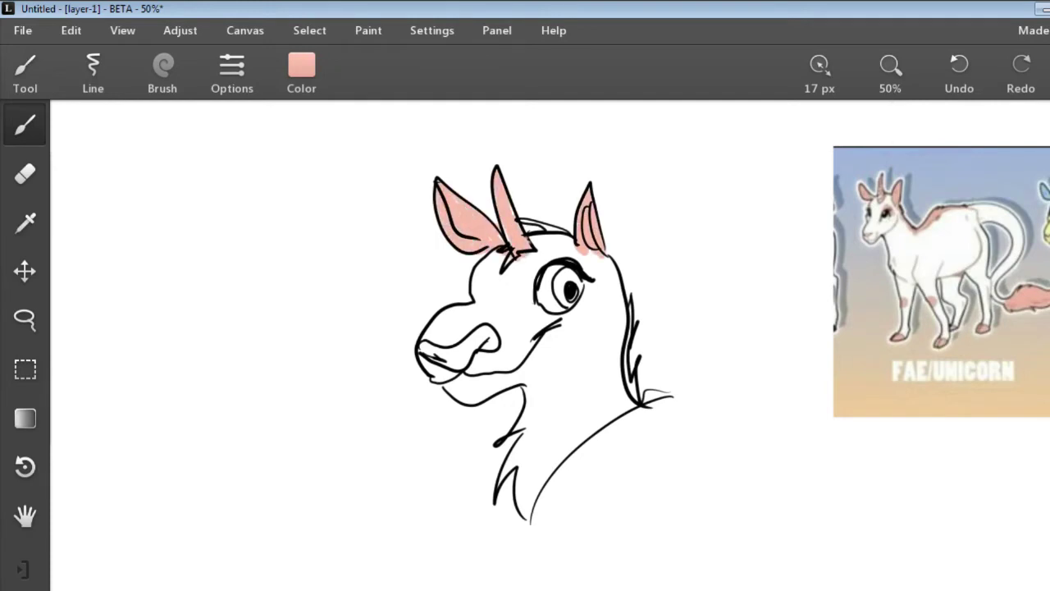
pyautogui.moveTo(421, 346)
pyautogui.mouseDown()
pyautogui.moveTo(451, 358)
pyautogui.moveTo(493, 333)
pyautogui.moveTo(456, 338)
pyautogui.mouseUp()
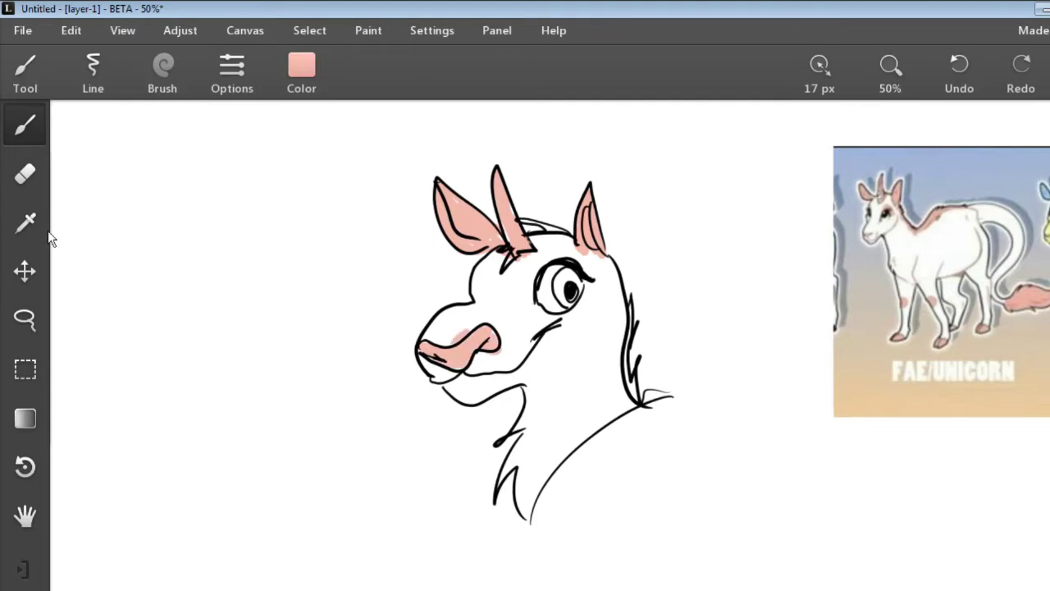
# Step: Switch the brush colour to black and fill in the unicorn's iris
pyautogui.click(301, 72)
pyautogui.click(262, 309)
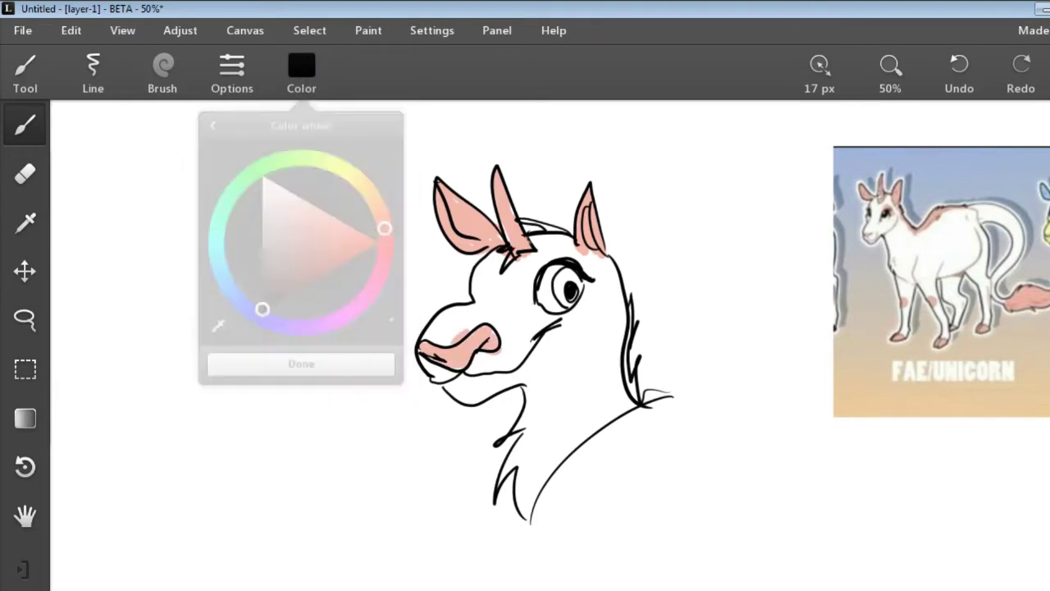
pyautogui.moveTo(566, 274)
pyautogui.mouseDown()
pyautogui.moveTo(563, 295)
pyautogui.moveTo(557, 284)
pyautogui.mouseUp()
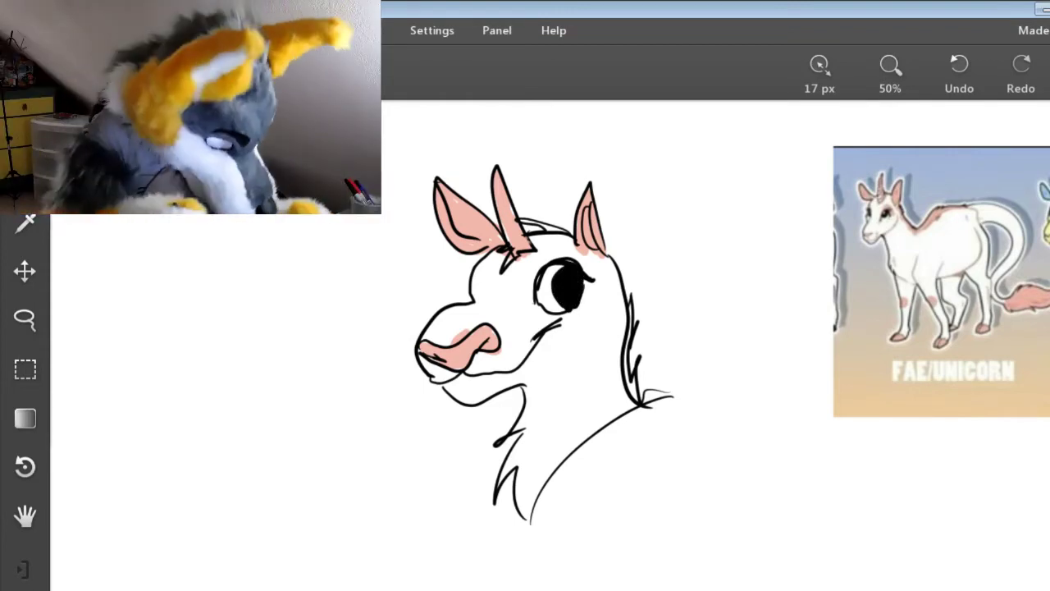
pyautogui.press('[')
pyautogui.moveTo(618, 424); pyautogui.dragTo(617, 432)
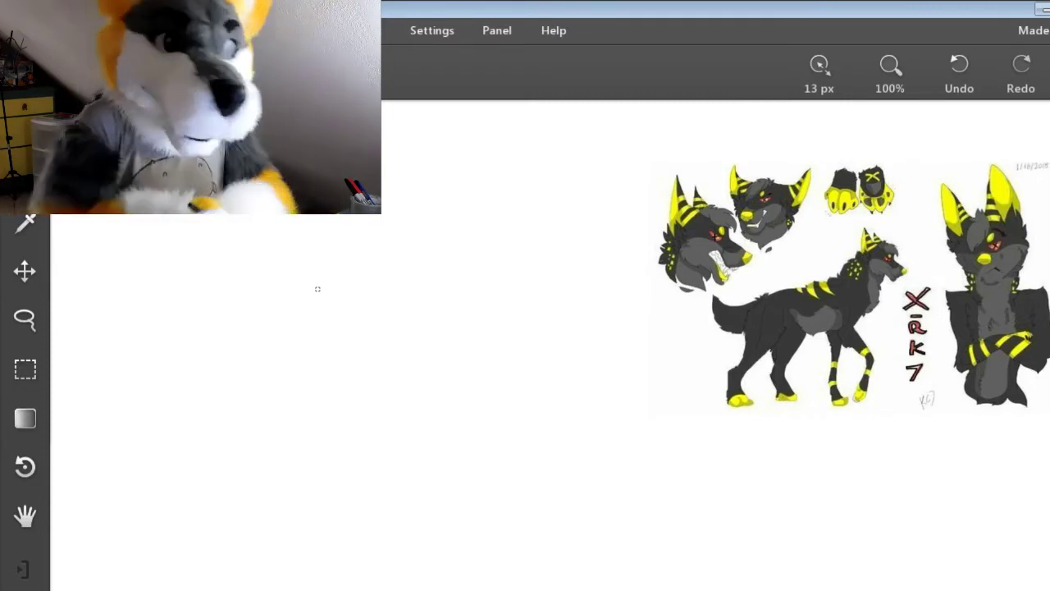
# Step: Sketch the canine character's forehead, muzzle, nose, snarling mouth and slanted eyes in black beside its reference sheet
pyautogui.moveTo(383, 188)
pyautogui.mouseDown()
pyautogui.moveTo(287, 368)
pyautogui.moveTo(271, 366)
pyautogui.moveTo(402, 368)
pyautogui.moveTo(446, 354)
pyautogui.moveTo(424, 359)
pyautogui.moveTo(465, 215)
pyautogui.mouseUp()
pyautogui.moveTo(419, 247); pyautogui.dragTo(481, 218)
pyautogui.moveTo(457, 231); pyautogui.dragTo(471, 230)
pyautogui.moveTo(353, 259); pyautogui.dragTo(361, 268)
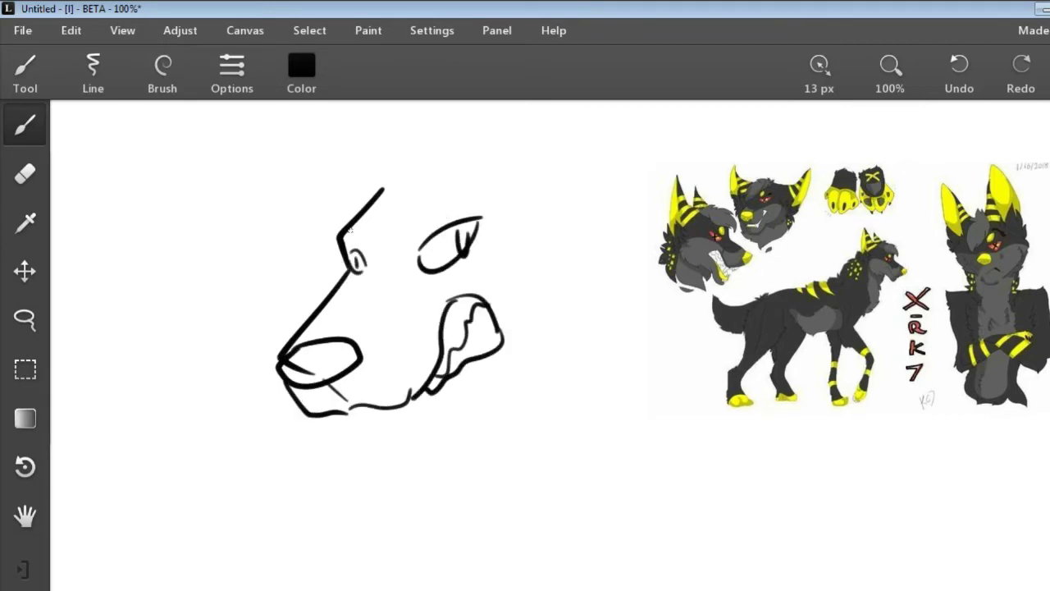
# Step: Draw the canine's far ear, the swept fringe over its forehead and the large pointed near ear
pyautogui.moveTo(377, 153); pyautogui.dragTo(471, 146)
pyautogui.moveTo(438, 161); pyautogui.dragTo(321, 223)
pyautogui.moveTo(393, 195); pyautogui.dragTo(359, 233)
pyautogui.moveTo(363, 270); pyautogui.dragTo(484, 175)
pyautogui.moveTo(480, 161); pyautogui.dragTo(600, 101)
pyautogui.moveTo(621, 100); pyautogui.dragTo(514, 243)
pyautogui.moveTo(323, 223); pyautogui.dragTo(377, 153)
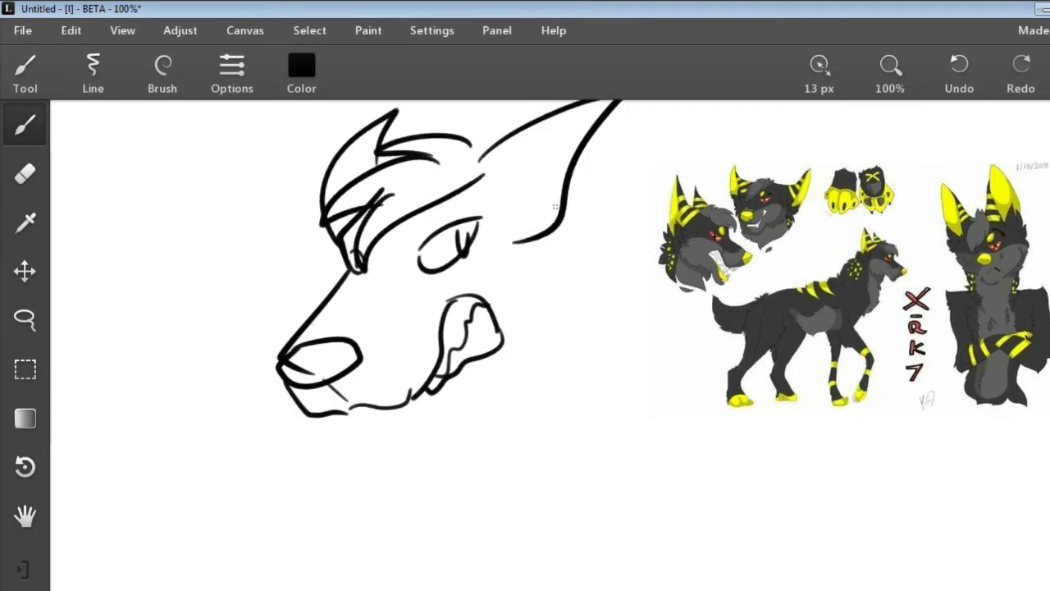
# Step: Draw jagged fur tufts behind the canine's ear and cheek, and outline its neck and pointed chest fur
pyautogui.moveTo(592, 220); pyautogui.dragTo(588, 297)
pyautogui.moveTo(566, 188); pyautogui.dragTo(574, 246)
pyautogui.moveTo(419, 394); pyautogui.dragTo(473, 415)
pyautogui.moveTo(541, 340); pyautogui.dragTo(471, 406)
pyautogui.moveTo(574, 238); pyautogui.dragTo(561, 324)
pyautogui.moveTo(591, 295)
pyautogui.mouseDown()
pyautogui.moveTo(645, 312)
pyautogui.moveTo(561, 382)
pyautogui.mouseUp()
pyautogui.moveTo(554, 392)
pyautogui.mouseDown()
pyautogui.moveTo(389, 463)
pyautogui.moveTo(569, 381)
pyautogui.mouseUp()
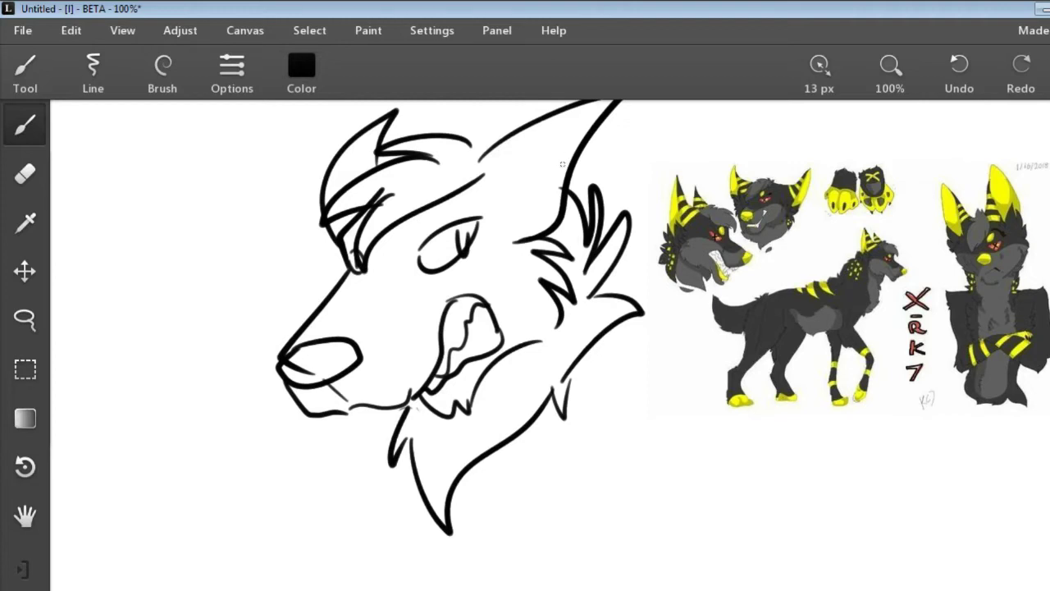
# Step: Bring the whole canine head into view and make layer-2, beneath the line art, the active layer
pyautogui.click(28, 521)
pyautogui.moveTo(207, 345); pyautogui.dragTo(222, 372)
pyautogui.click(25, 125)
pyautogui.click(1049, 74)
pyautogui.click(1003, 244)
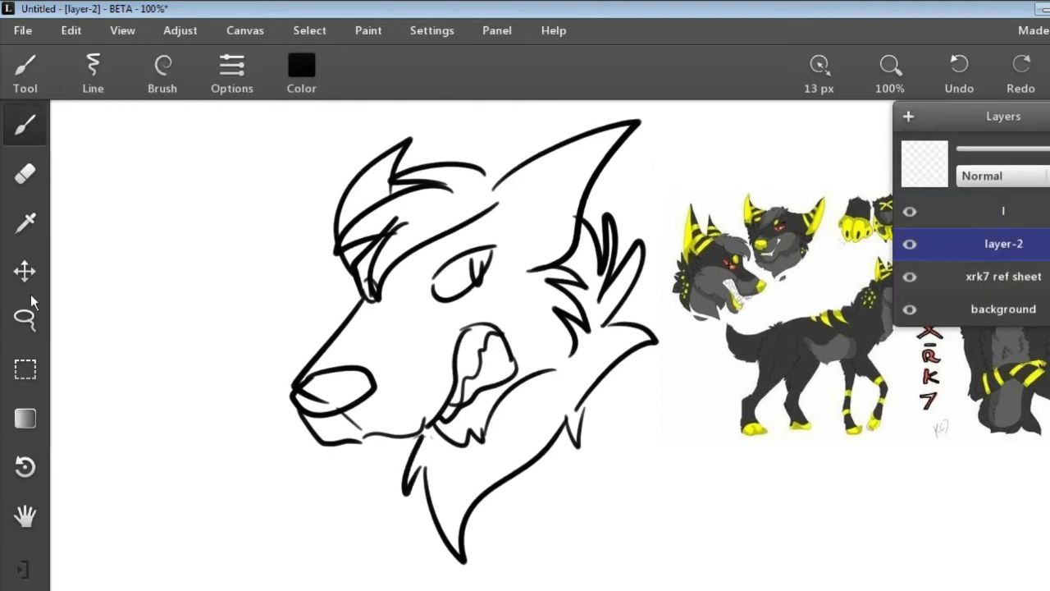
# Step: Sample the dark grey from the canine reference and paint the upper face, ear base and back of the neck
pyautogui.click(25, 223)
pyautogui.click(779, 355)
pyautogui.press('b')
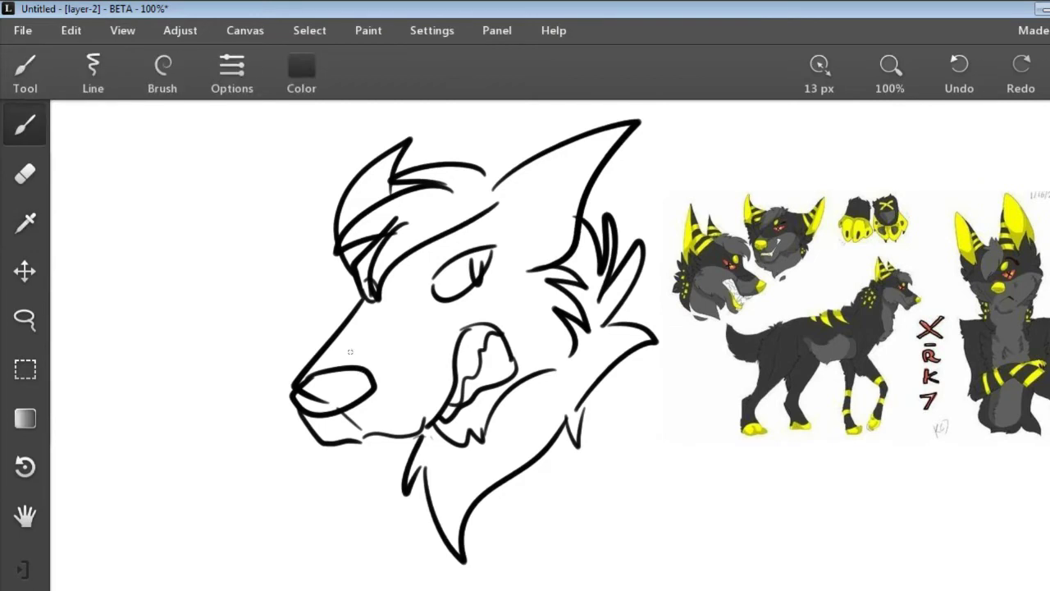
pyautogui.moveTo(327, 322)
pyautogui.mouseDown()
pyautogui.moveTo(394, 354)
pyautogui.moveTo(465, 284)
pyautogui.moveTo(489, 282)
pyautogui.moveTo(332, 323)
pyautogui.moveTo(360, 294)
pyautogui.moveTo(389, 310)
pyautogui.moveTo(401, 257)
pyautogui.moveTo(394, 297)
pyautogui.moveTo(368, 281)
pyautogui.moveTo(515, 182)
pyautogui.moveTo(515, 162)
pyautogui.moveTo(479, 191)
pyautogui.moveTo(514, 158)
pyautogui.moveTo(537, 246)
pyautogui.moveTo(494, 215)
pyautogui.moveTo(513, 237)
pyautogui.moveTo(463, 217)
pyautogui.moveTo(399, 245)
pyautogui.moveTo(486, 216)
pyautogui.moveTo(511, 229)
pyautogui.moveTo(428, 301)
pyautogui.moveTo(457, 276)
pyautogui.moveTo(392, 248)
pyautogui.moveTo(332, 320)
pyautogui.moveTo(358, 345)
pyautogui.moveTo(345, 353)
pyautogui.moveTo(365, 332)
pyautogui.moveTo(381, 332)
pyautogui.moveTo(357, 351)
pyautogui.moveTo(402, 340)
pyautogui.mouseUp()
pyautogui.moveTo(484, 283)
pyautogui.mouseDown()
pyautogui.moveTo(514, 256)
pyautogui.moveTo(524, 269)
pyautogui.moveTo(464, 280)
pyautogui.moveTo(538, 280)
pyautogui.moveTo(563, 293)
pyautogui.mouseUp()
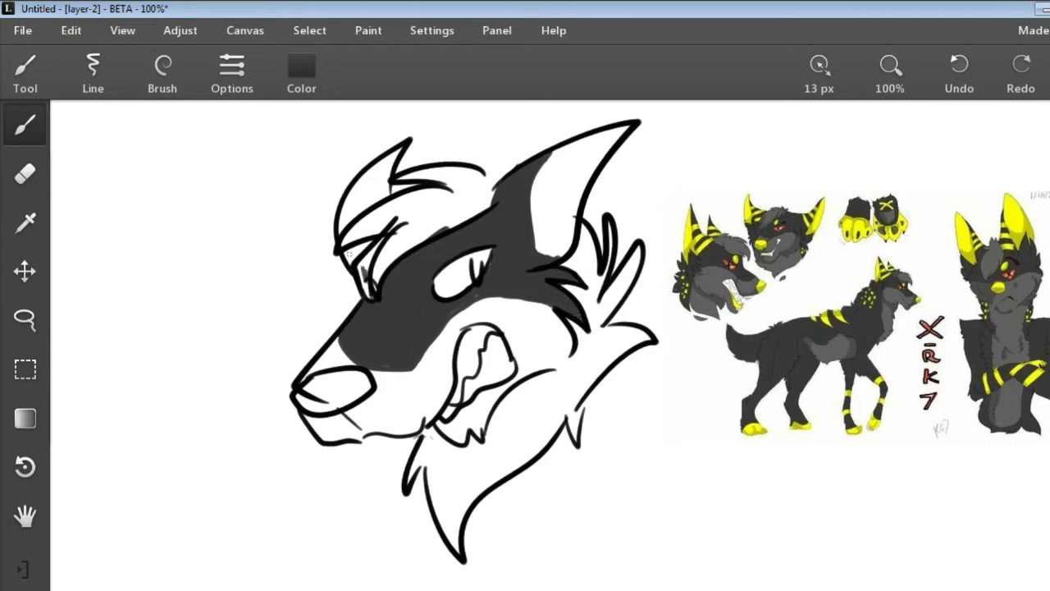
pyautogui.moveTo(349, 252); pyautogui.dragTo(351, 255)
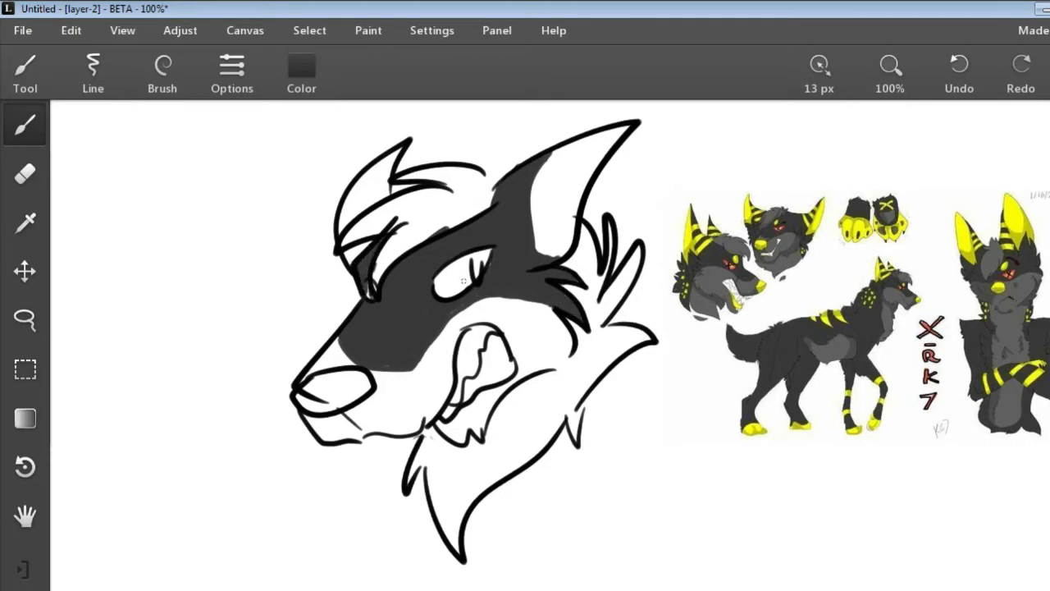
pyautogui.moveTo(554, 345)
pyautogui.mouseDown()
pyautogui.moveTo(541, 359)
pyautogui.moveTo(586, 353)
pyautogui.moveTo(548, 433)
pyautogui.moveTo(578, 333)
pyautogui.moveTo(639, 341)
pyautogui.moveTo(607, 373)
pyautogui.moveTo(557, 279)
pyautogui.moveTo(607, 270)
pyautogui.moveTo(627, 283)
pyautogui.moveTo(564, 247)
pyautogui.mouseUp()
# Step: Sample the bright yellow from the reference and paint the canine's far ear and the near ear's outer edge
pyautogui.click(24, 223)
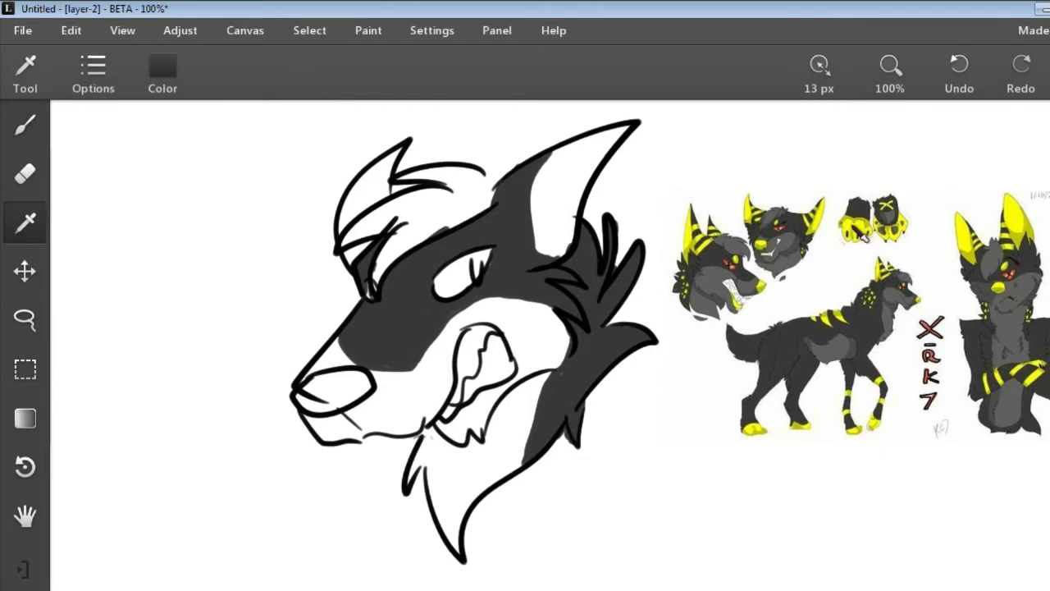
pyautogui.click(761, 287)
pyautogui.moveTo(484, 188)
pyautogui.mouseDown()
pyautogui.moveTo(534, 188)
pyautogui.moveTo(496, 197)
pyautogui.moveTo(509, 164)
pyautogui.moveTo(513, 206)
pyautogui.moveTo(559, 253)
pyautogui.moveTo(574, 215)
pyautogui.mouseUp()
pyautogui.moveTo(343, 187)
pyautogui.mouseDown()
pyautogui.moveTo(373, 164)
pyautogui.moveTo(342, 192)
pyautogui.mouseUp()
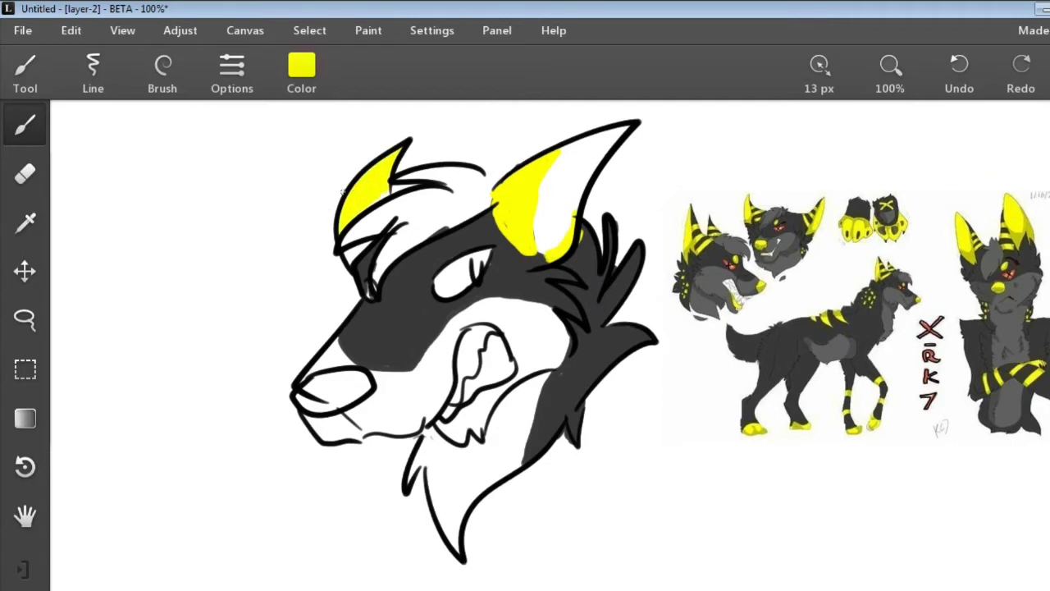
# Step: Sample the dark olive from the reference's ear stripes and paint matching stripes across both of the canine's ears
pyautogui.click(25, 222)
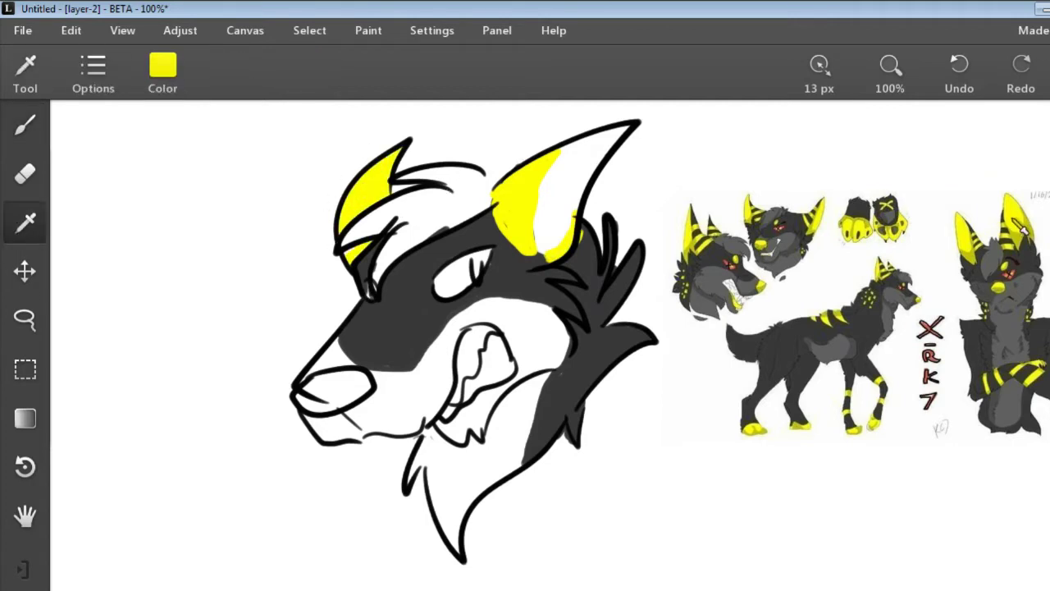
pyautogui.click(26, 126)
pyautogui.click(25, 222)
pyautogui.click(1009, 250)
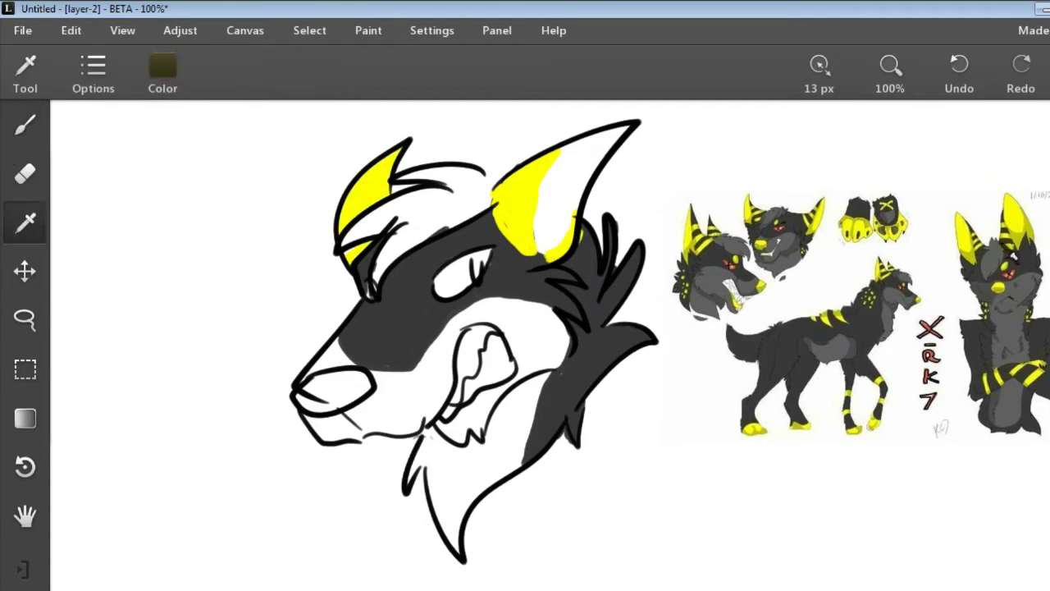
pyautogui.click(1009, 249)
pyautogui.click(24, 133)
pyautogui.moveTo(496, 209); pyautogui.dragTo(521, 243)
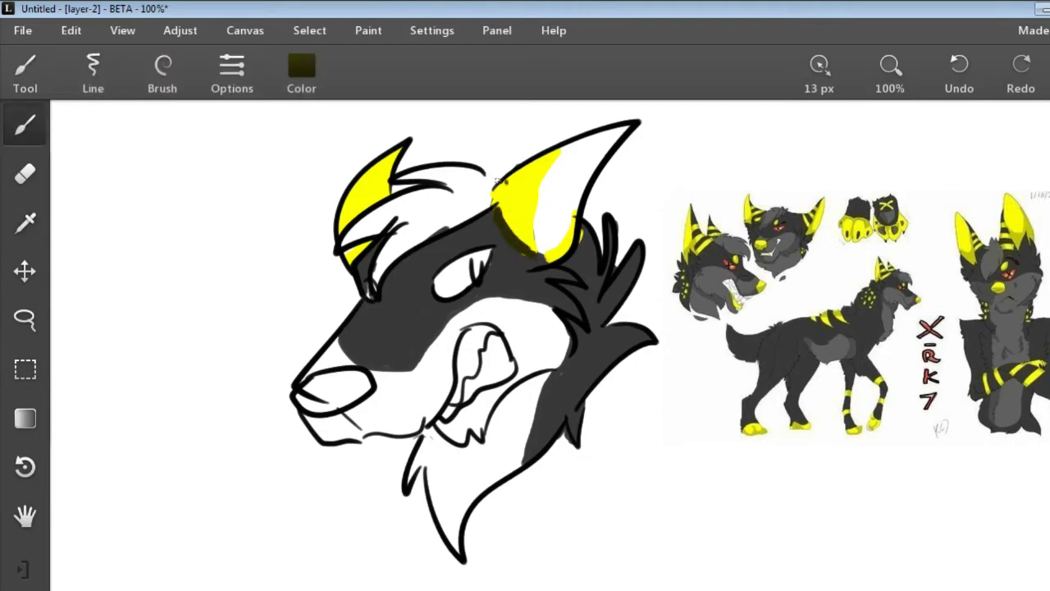
pyautogui.moveTo(498, 180); pyautogui.dragTo(517, 233)
pyautogui.moveTo(525, 167); pyautogui.dragTo(538, 197)
pyautogui.moveTo(548, 161); pyautogui.dragTo(573, 145)
pyautogui.moveTo(344, 258)
pyautogui.mouseDown()
pyautogui.moveTo(374, 241)
pyautogui.moveTo(400, 151)
pyautogui.mouseUp()
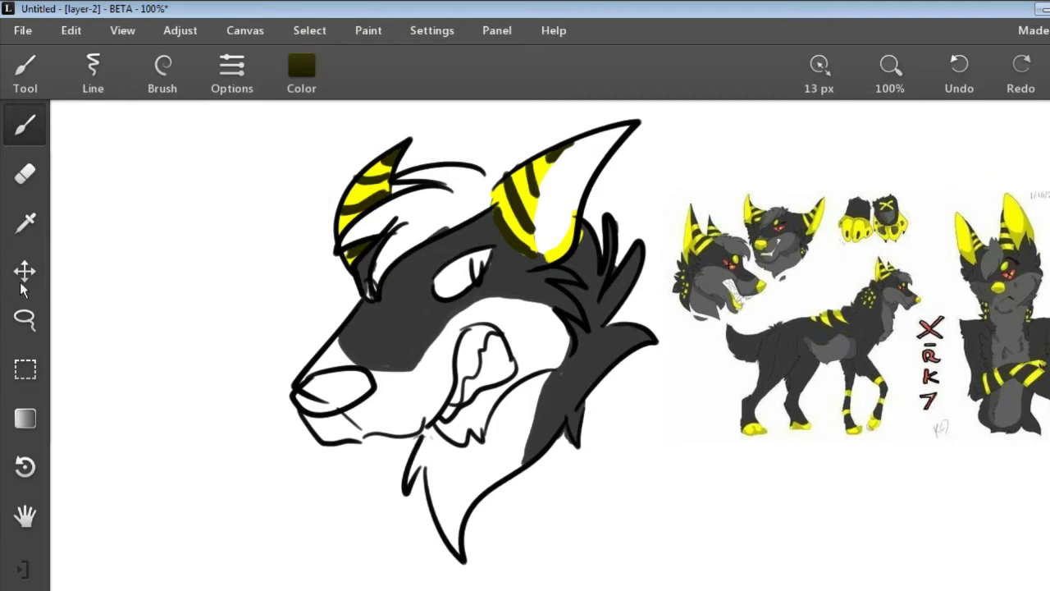
# Step: Sample the medium grey from the reference and fill the canine's hair and fringe with it
pyautogui.click(25, 223)
pyautogui.click(712, 308)
pyautogui.click(25, 126)
pyautogui.moveTo(476, 193)
pyautogui.mouseDown()
pyautogui.moveTo(427, 220)
pyautogui.moveTo(405, 178)
pyautogui.moveTo(468, 173)
pyautogui.moveTo(433, 226)
pyautogui.moveTo(385, 261)
pyautogui.mouseUp()
pyautogui.moveTo(443, 191); pyautogui.dragTo(343, 243)
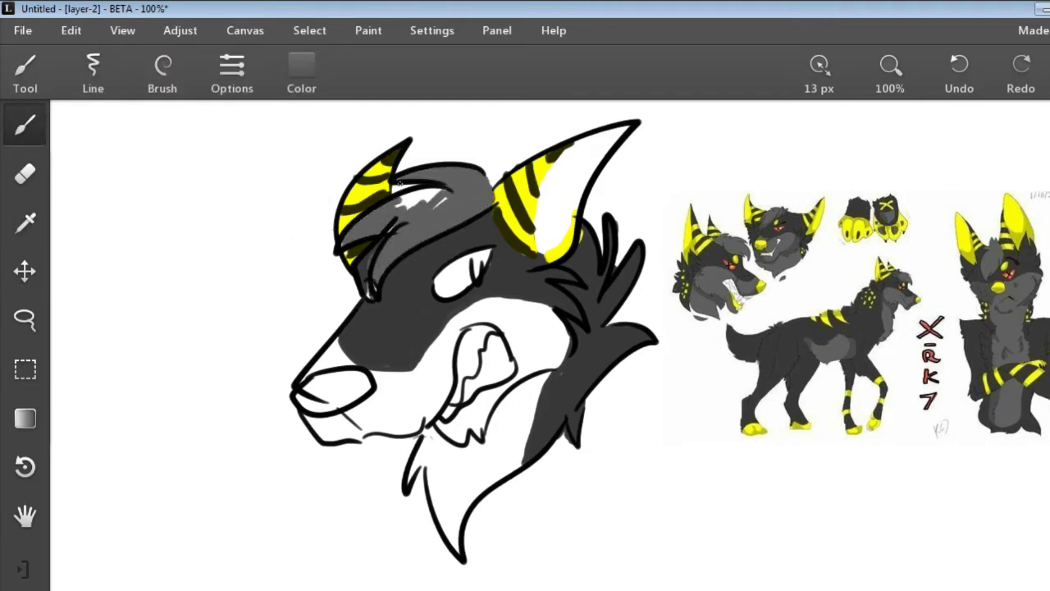
pyautogui.moveTo(401, 186); pyautogui.dragTo(443, 204)
# Step: Paint the canine's cheek, muzzle, lower jaw and chest fur in medium grey
pyautogui.moveTo(498, 308); pyautogui.dragTo(551, 354)
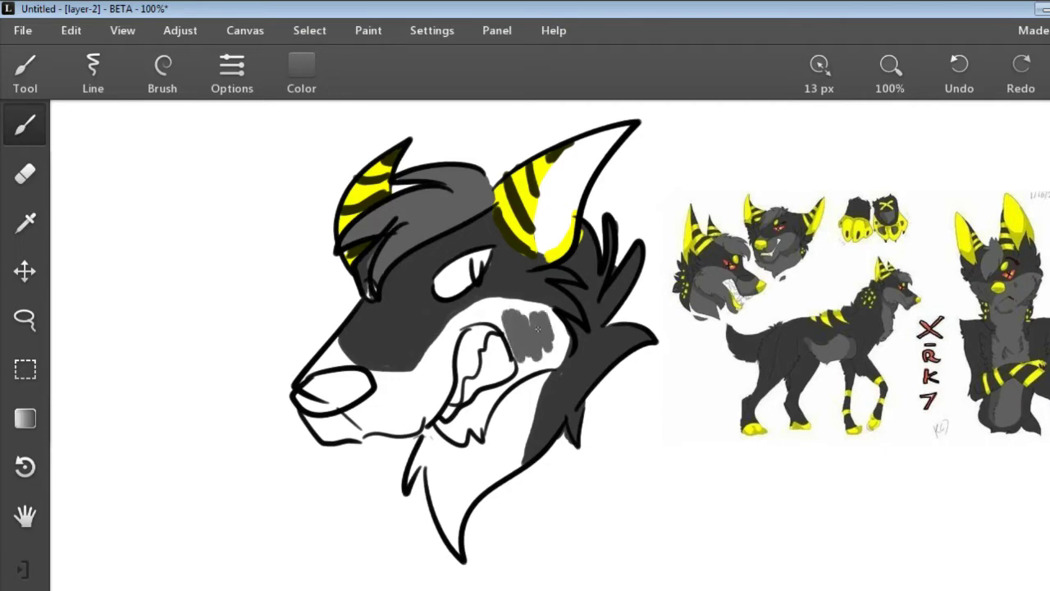
pyautogui.moveTo(566, 310)
pyautogui.mouseDown()
pyautogui.moveTo(453, 305)
pyautogui.moveTo(410, 377)
pyautogui.mouseUp()
pyautogui.moveTo(528, 315)
pyautogui.mouseDown()
pyautogui.moveTo(474, 294)
pyautogui.moveTo(457, 330)
pyautogui.moveTo(565, 369)
pyautogui.moveTo(532, 384)
pyautogui.moveTo(525, 459)
pyautogui.mouseUp()
pyautogui.moveTo(517, 379)
pyautogui.mouseDown()
pyautogui.moveTo(476, 493)
pyautogui.moveTo(492, 367)
pyautogui.moveTo(460, 414)
pyautogui.moveTo(517, 443)
pyautogui.moveTo(466, 499)
pyautogui.mouseUp()
pyautogui.moveTo(414, 423)
pyautogui.mouseDown()
pyautogui.moveTo(426, 476)
pyautogui.moveTo(459, 519)
pyautogui.moveTo(456, 551)
pyautogui.mouseUp()
pyautogui.moveTo(430, 427)
pyautogui.mouseDown()
pyautogui.moveTo(409, 351)
pyautogui.moveTo(443, 385)
pyautogui.moveTo(389, 415)
pyautogui.moveTo(378, 377)
pyautogui.moveTo(370, 408)
pyautogui.moveTo(324, 433)
pyautogui.moveTo(332, 339)
pyautogui.moveTo(307, 376)
pyautogui.moveTo(417, 359)
pyautogui.mouseUp()
# Step: Sample the yellow again and fill the canine's nose and the inside of its near ear
pyautogui.click(24, 222)
pyautogui.click(734, 257)
pyautogui.click(25, 125)
pyautogui.moveTo(306, 400)
pyautogui.mouseDown()
pyautogui.moveTo(369, 384)
pyautogui.moveTo(368, 405)
pyautogui.mouseUp()
pyautogui.moveTo(548, 177)
pyautogui.mouseDown()
pyautogui.moveTo(607, 141)
pyautogui.moveTo(526, 195)
pyautogui.moveTo(588, 174)
pyautogui.mouseUp()
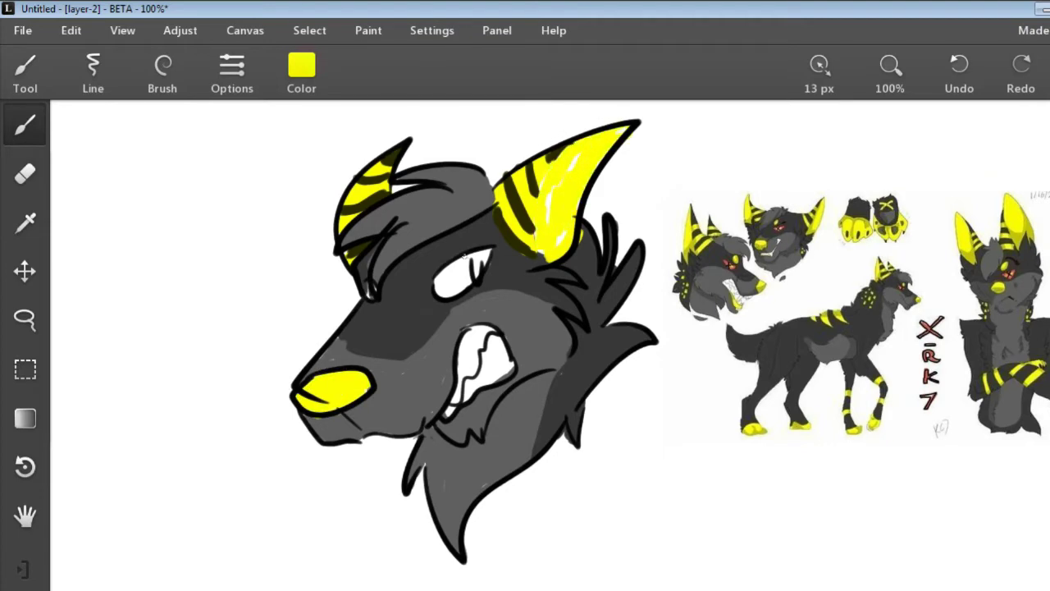
# Step: Sample the eye red from the reference, make it more saturated, and fill both of the canine's eyes
pyautogui.click(25, 222)
pyautogui.click(745, 287)
pyautogui.click(162, 72)
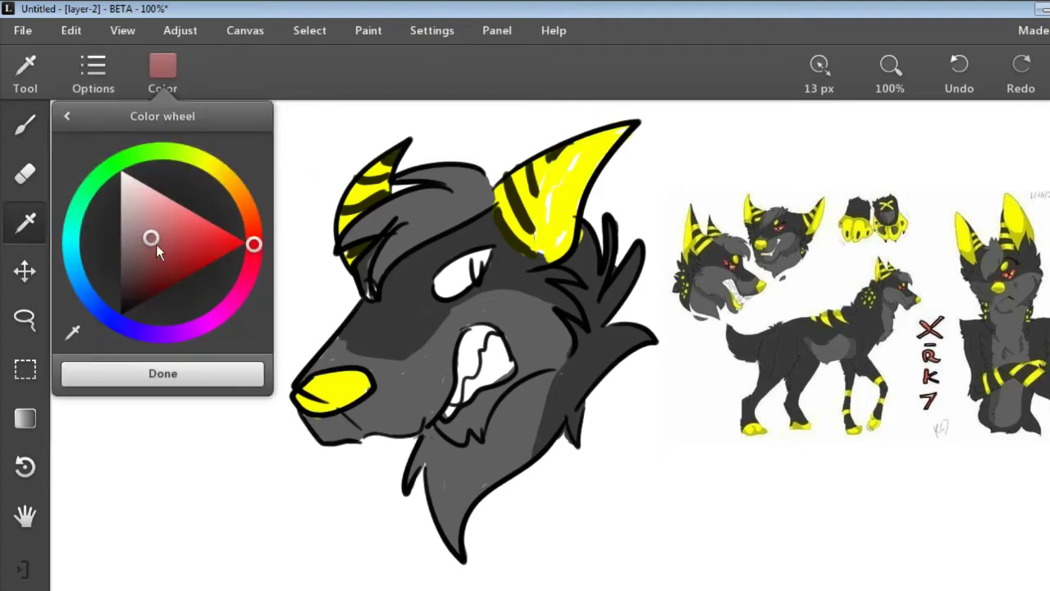
pyautogui.click(179, 251)
pyautogui.click(24, 125)
pyautogui.moveTo(443, 279)
pyautogui.mouseDown()
pyautogui.moveTo(478, 261)
pyautogui.moveTo(473, 284)
pyautogui.moveTo(482, 281)
pyautogui.mouseUp()
# Step: Draw a black X-shaped pupil in the canine's near eye on the line art layer
pyautogui.click(985, 210)
pyautogui.click(304, 72)
pyautogui.click(256, 295)
pyautogui.click(25, 174)
pyautogui.click(24, 126)
pyautogui.moveTo(476, 260); pyautogui.dragTo(460, 282)
# Step: Sample yellow from the canine's near ear and paint a brow spot above the eye on layer-2
pyautogui.click(25, 222)
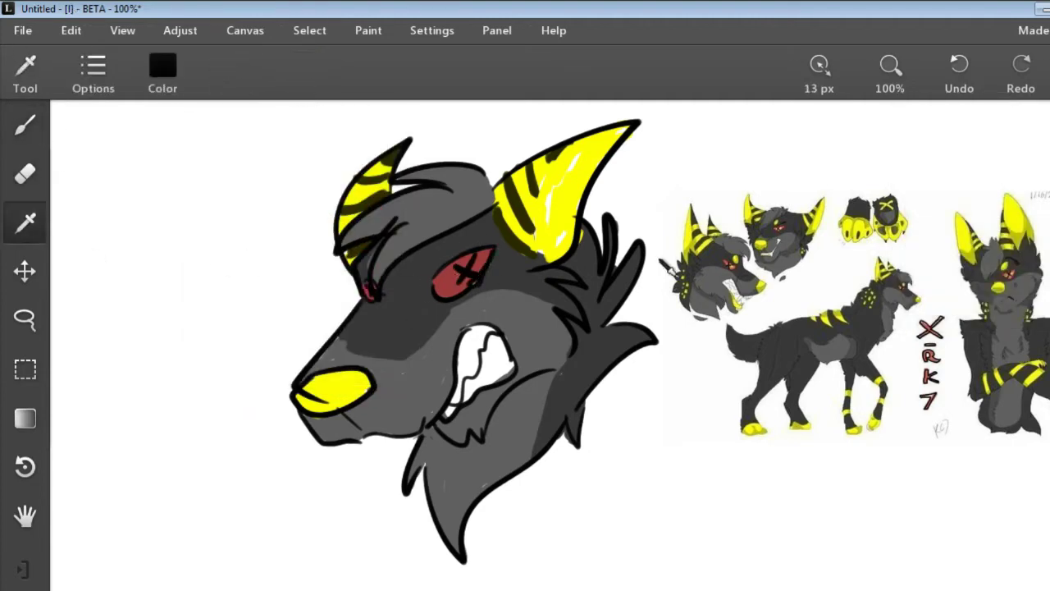
pyautogui.click(574, 208)
pyautogui.click(994, 249)
pyautogui.click(25, 126)
pyautogui.moveTo(462, 242); pyautogui.dragTo(445, 251)
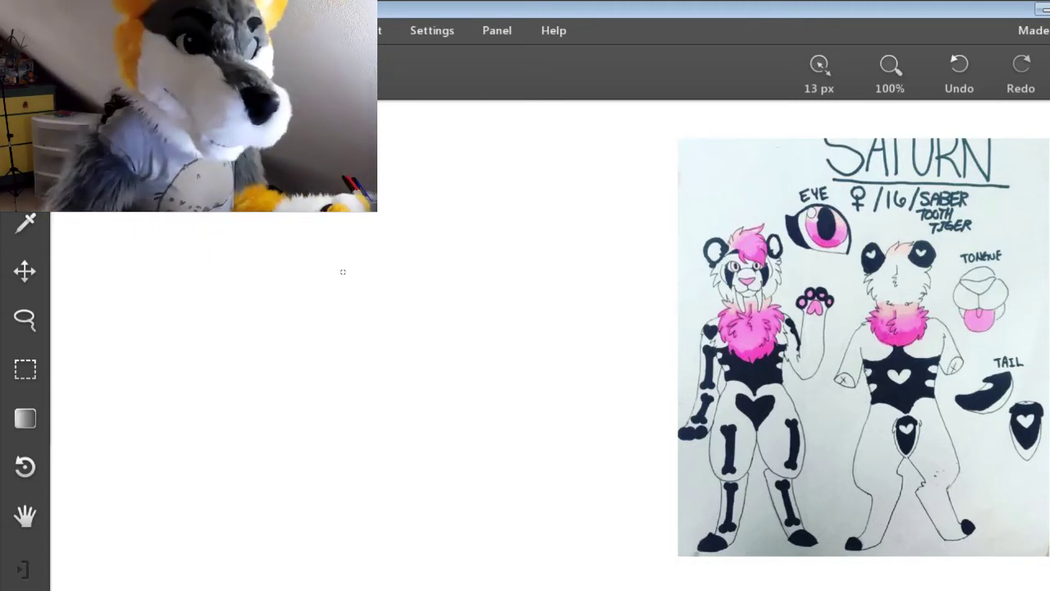
# Step: Draw the saber-tooth tiger's swept-over hair, round near ear and tufted cheek in black line art
pyautogui.moveTo(373, 201)
pyautogui.mouseDown()
pyautogui.moveTo(357, 261)
pyautogui.moveTo(406, 179)
pyautogui.mouseUp()
pyautogui.moveTo(406, 177); pyautogui.dragTo(548, 139)
pyautogui.moveTo(479, 166)
pyautogui.mouseDown()
pyautogui.moveTo(591, 195)
pyautogui.moveTo(602, 271)
pyautogui.mouseUp()
pyautogui.moveTo(389, 204)
pyautogui.mouseDown()
pyautogui.moveTo(416, 268)
pyautogui.moveTo(548, 338)
pyautogui.moveTo(488, 182)
pyautogui.mouseUp()
pyautogui.moveTo(406, 216)
pyautogui.mouseDown()
pyautogui.moveTo(488, 219)
pyautogui.moveTo(484, 269)
pyautogui.mouseUp()
pyautogui.moveTo(505, 209); pyautogui.dragTo(558, 246)
pyautogui.moveTo(307, 201)
pyautogui.mouseDown()
pyautogui.moveTo(348, 251)
pyautogui.moveTo(354, 242)
pyautogui.moveTo(398, 437)
pyautogui.mouseUp()
pyautogui.moveTo(425, 391); pyautogui.dragTo(392, 422)
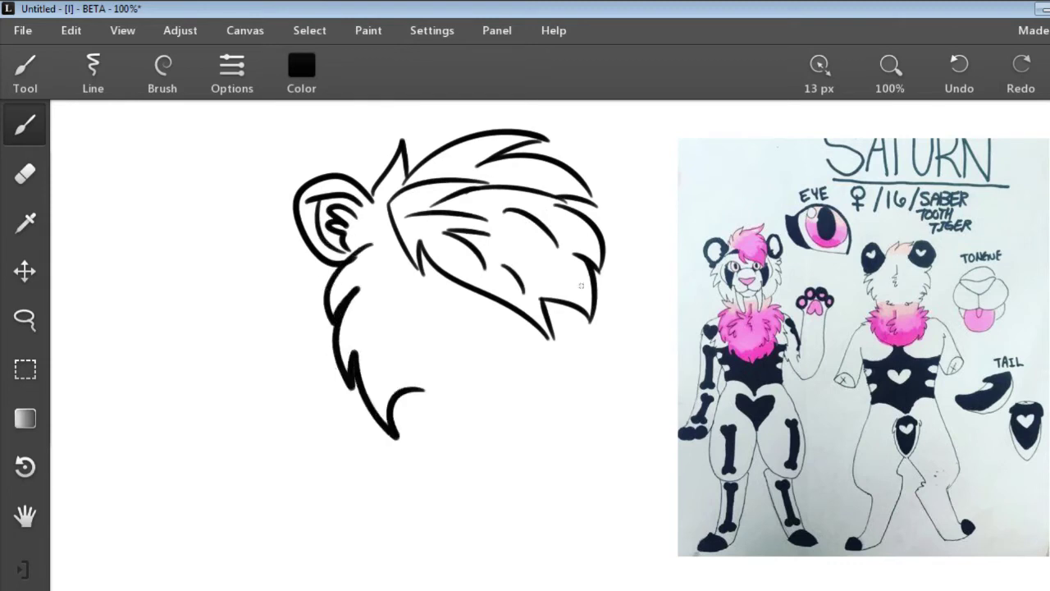
# Step: Draw the tiger's slit-pupil near eye with a thick lash, the nose, the whiskered muzzle and the far cheek fluff
pyautogui.moveTo(418, 262)
pyautogui.mouseDown()
pyautogui.moveTo(395, 309)
pyautogui.moveTo(447, 292)
pyautogui.moveTo(383, 312)
pyautogui.mouseUp()
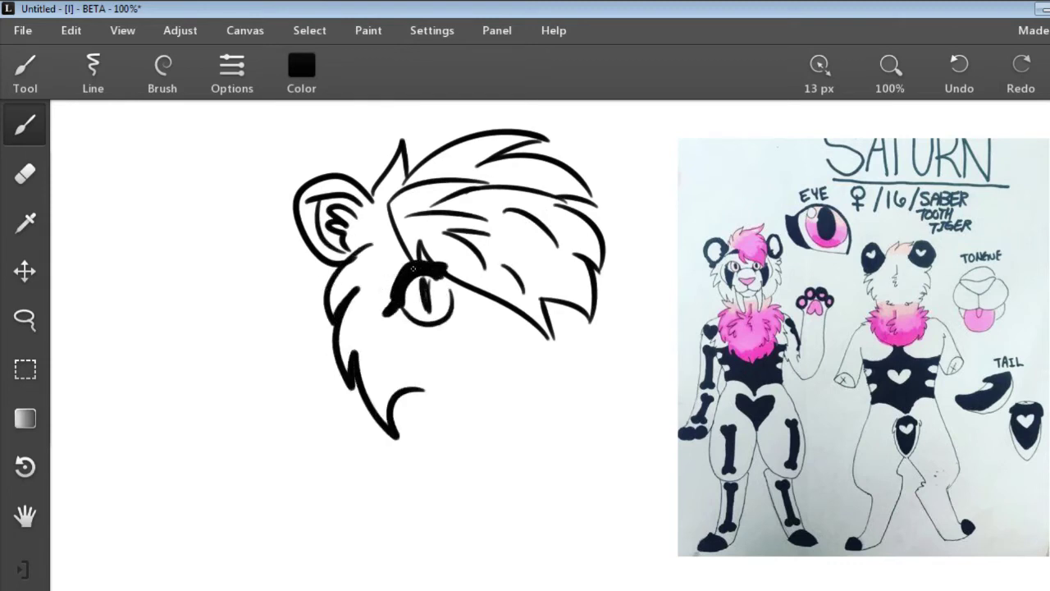
pyautogui.moveTo(474, 307)
pyautogui.mouseDown()
pyautogui.moveTo(548, 351)
pyautogui.moveTo(563, 305)
pyautogui.mouseUp()
pyautogui.moveTo(455, 341); pyautogui.dragTo(566, 336)
pyautogui.moveTo(491, 345); pyautogui.dragTo(428, 358)
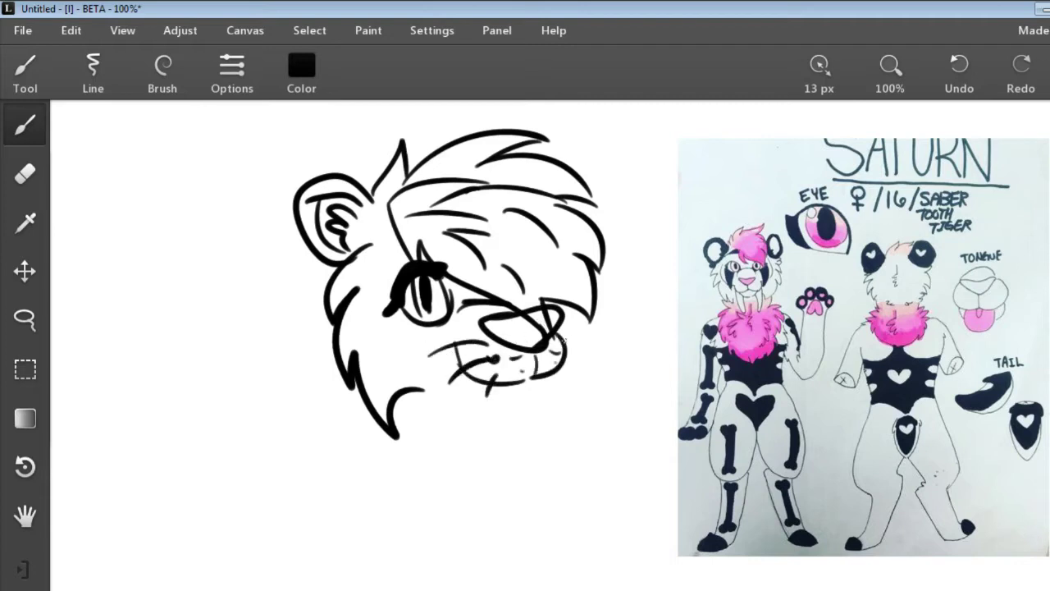
pyautogui.moveTo(564, 321)
pyautogui.mouseDown()
pyautogui.moveTo(602, 343)
pyautogui.moveTo(604, 374)
pyautogui.mouseUp()
pyautogui.moveTo(411, 392); pyautogui.dragTo(415, 466)
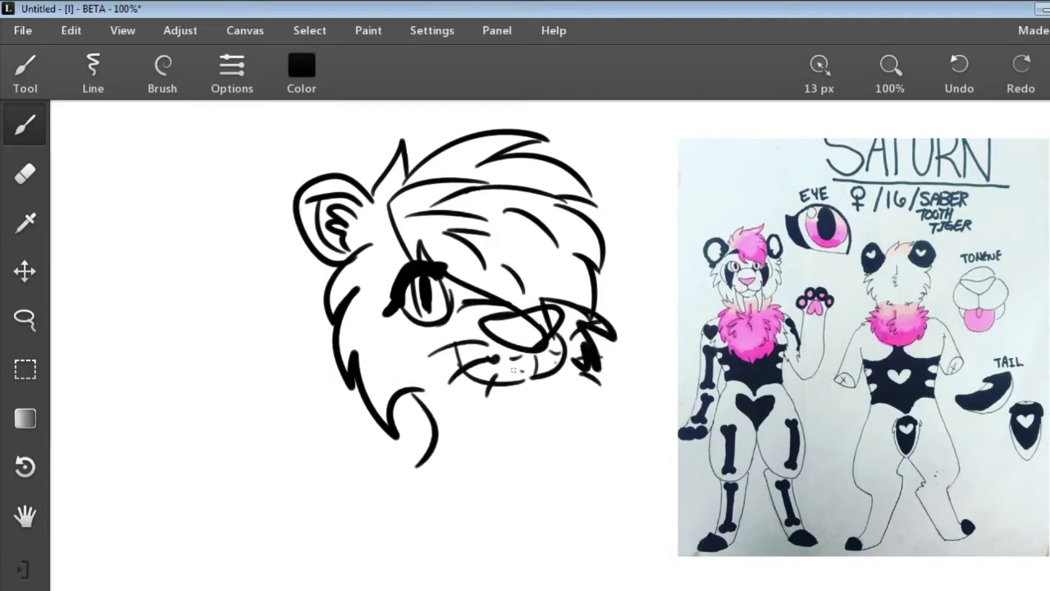
pyautogui.click(959, 85)
pyautogui.click(959, 85)
pyautogui.moveTo(407, 400)
pyautogui.mouseDown()
pyautogui.moveTo(396, 438)
pyautogui.moveTo(486, 459)
pyautogui.mouseUp()
pyautogui.moveTo(579, 366); pyautogui.dragTo(577, 462)
pyautogui.click(959, 87)
pyautogui.click(959, 87)
pyautogui.click(959, 87)
# Step: Draw the tiger's neck with a ragged lower edge and add two long fangs with the chin line between them
pyautogui.moveTo(400, 411)
pyautogui.mouseDown()
pyautogui.moveTo(476, 451)
pyautogui.moveTo(502, 479)
pyautogui.mouseUp()
pyautogui.moveTo(496, 472); pyautogui.dragTo(549, 477)
pyautogui.moveTo(574, 456); pyautogui.dragTo(556, 463)
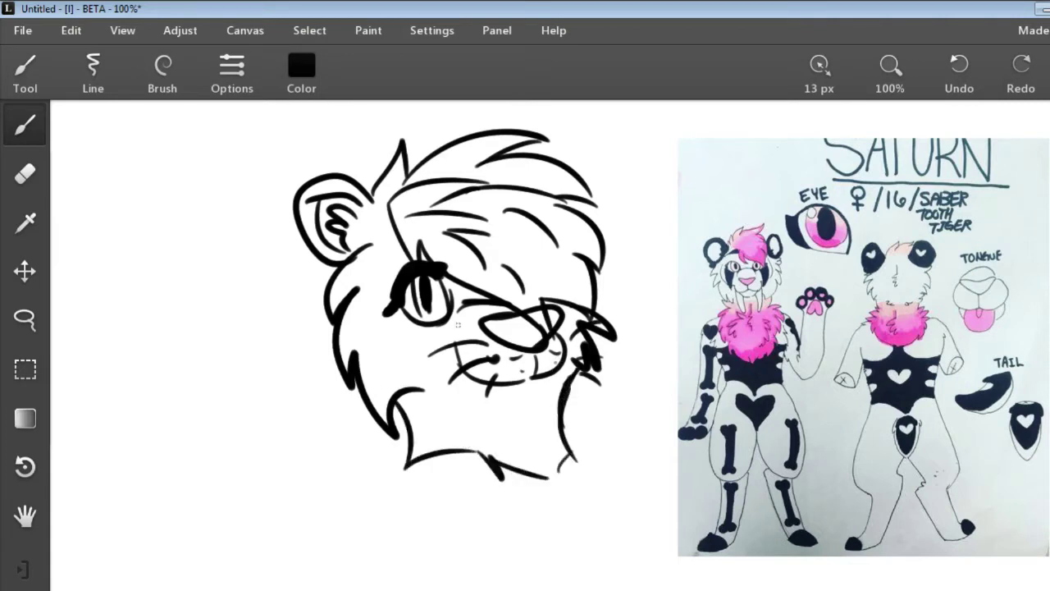
pyautogui.moveTo(479, 377); pyautogui.dragTo(505, 385)
pyautogui.moveTo(543, 379); pyautogui.dragTo(557, 380)
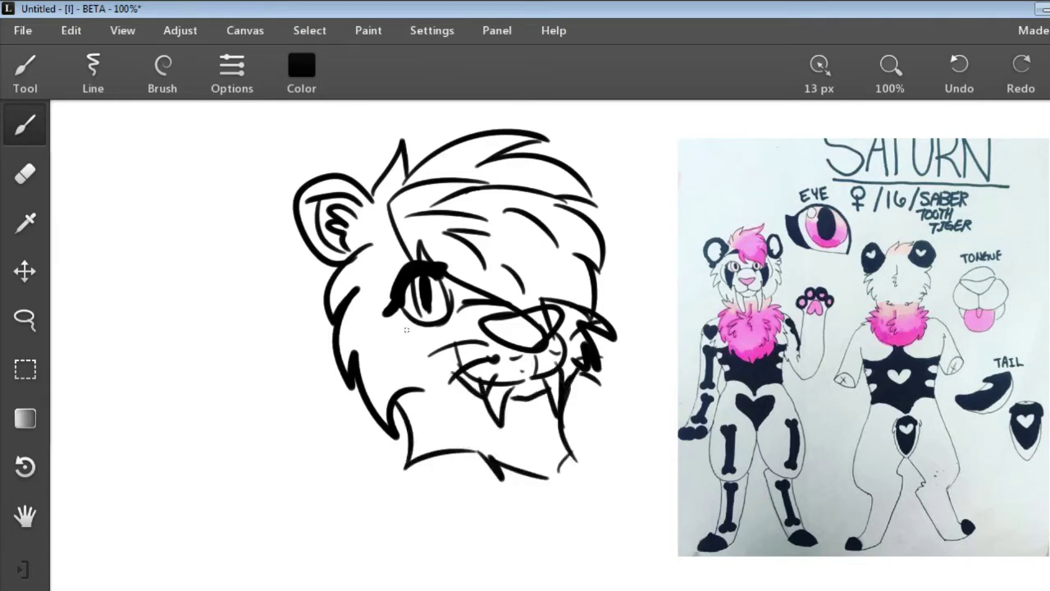
# Step: On layer-1, sample the hair pink from the reference and fill the tiger's hair and neck fluff with a 27 px brush
pyautogui.click(1048, 74)
pyautogui.click(1012, 245)
pyautogui.click(25, 222)
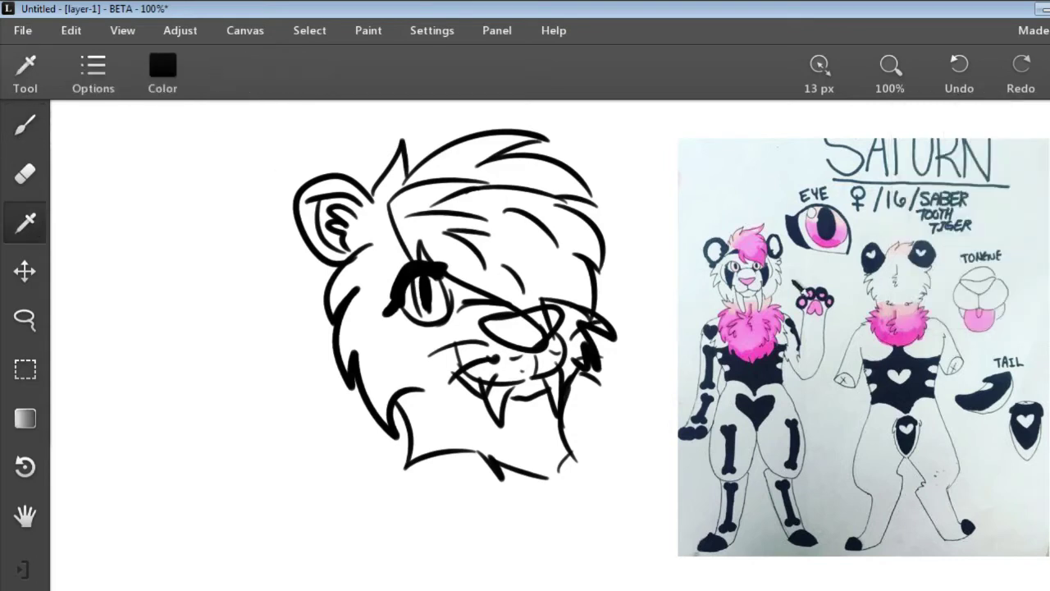
pyautogui.click(762, 250)
pyautogui.click(24, 127)
pyautogui.click(232, 69)
pyautogui.moveTo(207, 264); pyautogui.dragTo(239, 290)
pyautogui.click(232, 403)
pyautogui.moveTo(459, 234)
pyautogui.mouseDown()
pyautogui.moveTo(579, 241)
pyautogui.moveTo(569, 182)
pyautogui.moveTo(461, 155)
pyautogui.mouseUp()
pyautogui.moveTo(529, 144); pyautogui.dragTo(420, 177)
pyautogui.moveTo(420, 190)
pyautogui.mouseDown()
pyautogui.moveTo(390, 195)
pyautogui.moveTo(459, 246)
pyautogui.moveTo(440, 160)
pyautogui.moveTo(533, 296)
pyautogui.moveTo(537, 267)
pyautogui.moveTo(551, 268)
pyautogui.mouseUp()
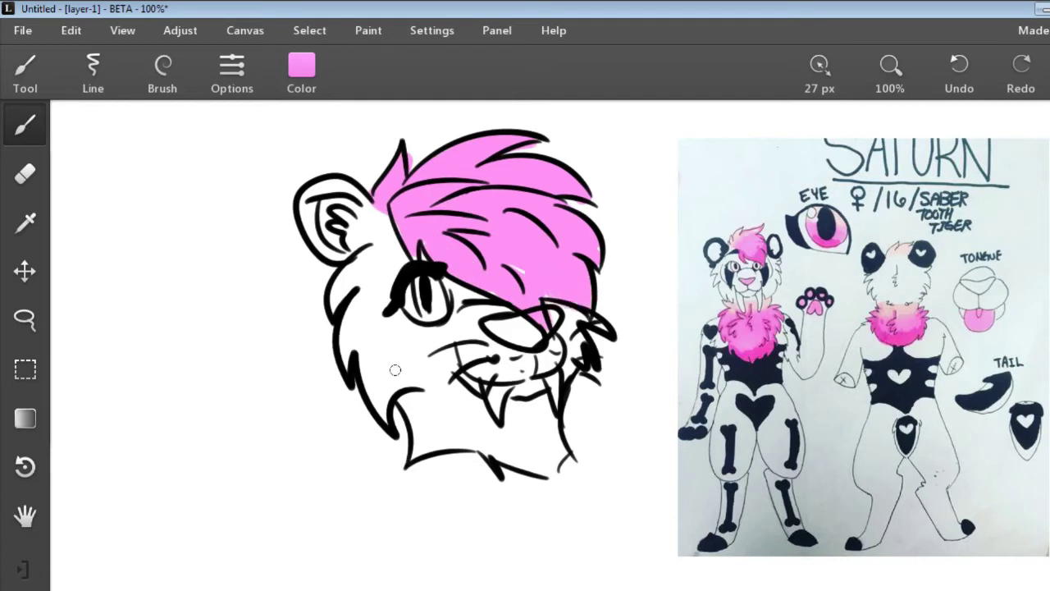
pyautogui.moveTo(405, 401)
pyautogui.mouseDown()
pyautogui.moveTo(525, 431)
pyautogui.moveTo(472, 445)
pyautogui.moveTo(412, 433)
pyautogui.mouseUp()
# Step: Sample the near-black marking colour from the reference and paint the tiger's ear rim, the patch under the eye and the brow
pyautogui.click(24, 222)
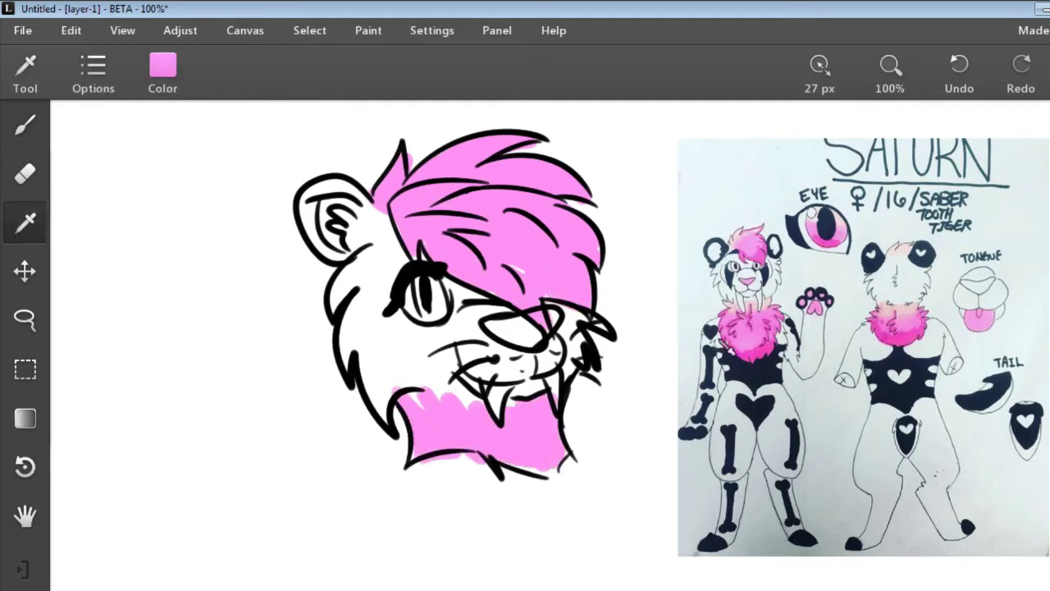
pyautogui.click(746, 368)
pyautogui.click(24, 126)
pyautogui.moveTo(406, 309)
pyautogui.mouseDown()
pyautogui.moveTo(427, 315)
pyautogui.moveTo(431, 352)
pyautogui.mouseUp()
pyautogui.moveTo(351, 187)
pyautogui.mouseDown()
pyautogui.moveTo(358, 253)
pyautogui.moveTo(306, 211)
pyautogui.moveTo(340, 254)
pyautogui.moveTo(415, 236)
pyautogui.mouseUp()
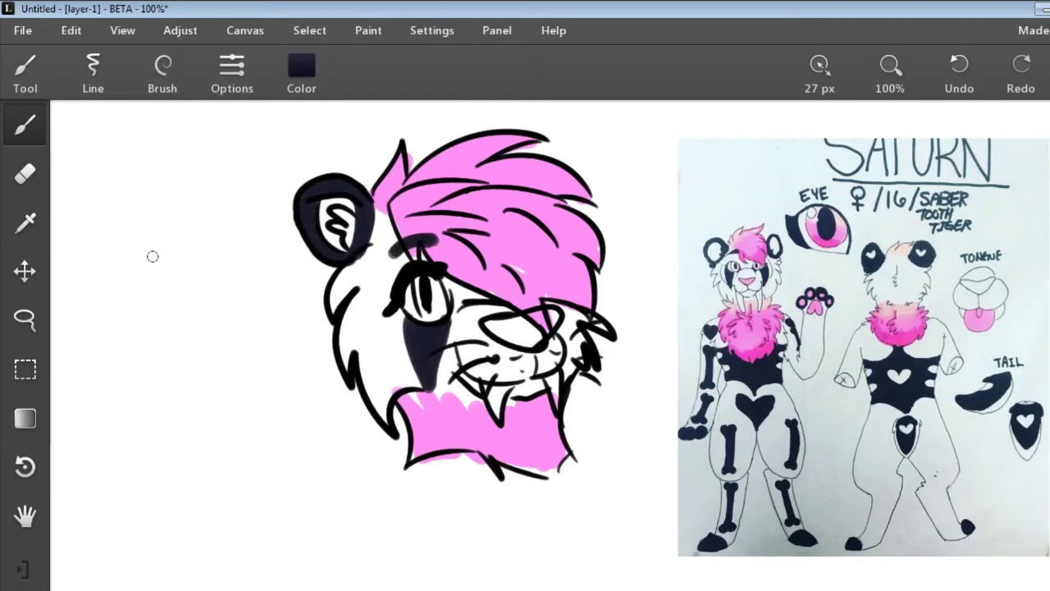
# Step: Sample the nose colour from the reference and fill the tiger's nose
pyautogui.press('i')
pyautogui.click(715, 320)
pyautogui.press('b')
pyautogui.moveTo(492, 324)
pyautogui.mouseDown()
pyautogui.moveTo(525, 307)
pyautogui.moveTo(508, 325)
pyautogui.mouseUp()
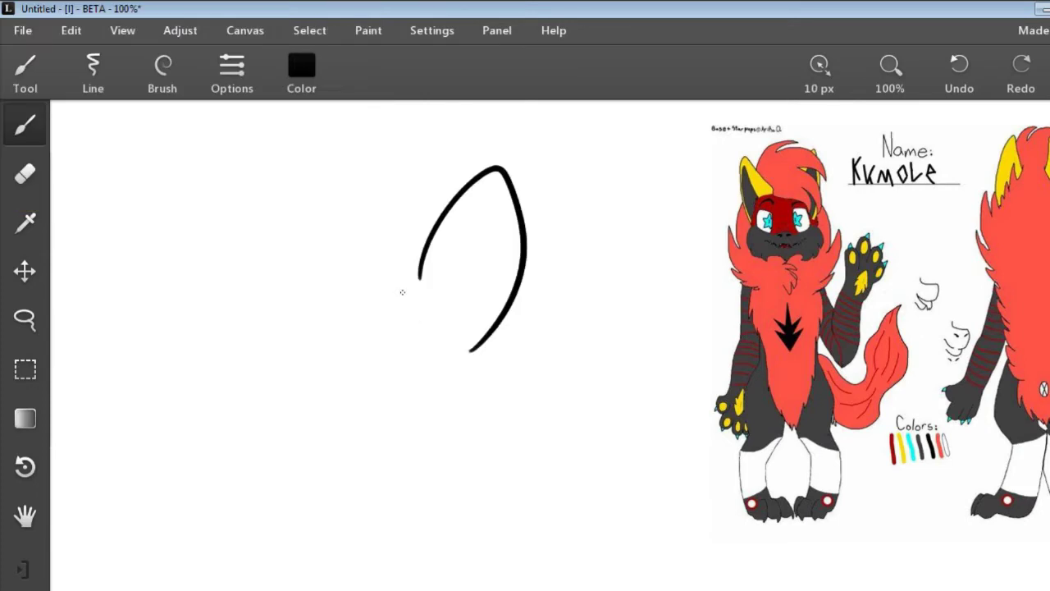
# Step: Undo the first ear outline and draw the red character's large near ear, spiky fringe and face outline
pyautogui.hotkey('ctrl', 'z')
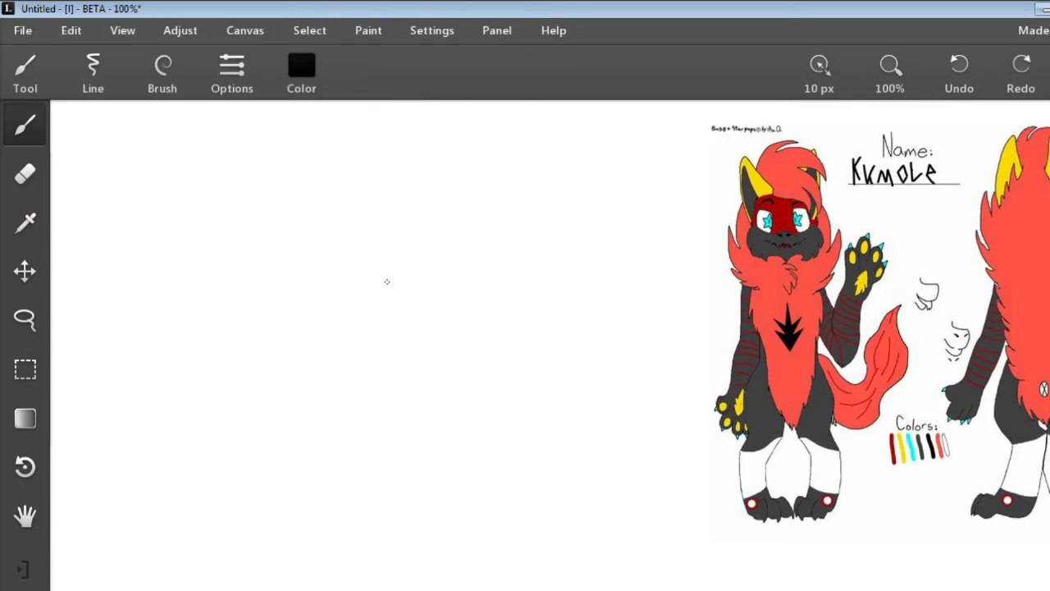
pyautogui.moveTo(358, 296); pyautogui.dragTo(461, 382)
pyautogui.moveTo(410, 234)
pyautogui.mouseDown()
pyautogui.moveTo(242, 221)
pyautogui.moveTo(239, 282)
pyautogui.mouseUp()
pyautogui.moveTo(366, 283)
pyautogui.mouseDown()
pyautogui.moveTo(314, 251)
pyautogui.moveTo(218, 305)
pyautogui.moveTo(232, 471)
pyautogui.mouseUp()
pyautogui.moveTo(366, 290)
pyautogui.mouseDown()
pyautogui.moveTo(445, 368)
pyautogui.moveTo(464, 448)
pyautogui.mouseUp()
pyautogui.hotkey('ctrl', 'z')
# Step: Draw the red character's jagged mouth, both eyes and the near cheek line
pyautogui.moveTo(251, 346)
pyautogui.mouseDown()
pyautogui.moveTo(240, 456)
pyautogui.moveTo(361, 400)
pyautogui.mouseUp()
pyautogui.moveTo(348, 383); pyautogui.dragTo(392, 370)
pyautogui.moveTo(244, 316); pyautogui.dragTo(255, 349)
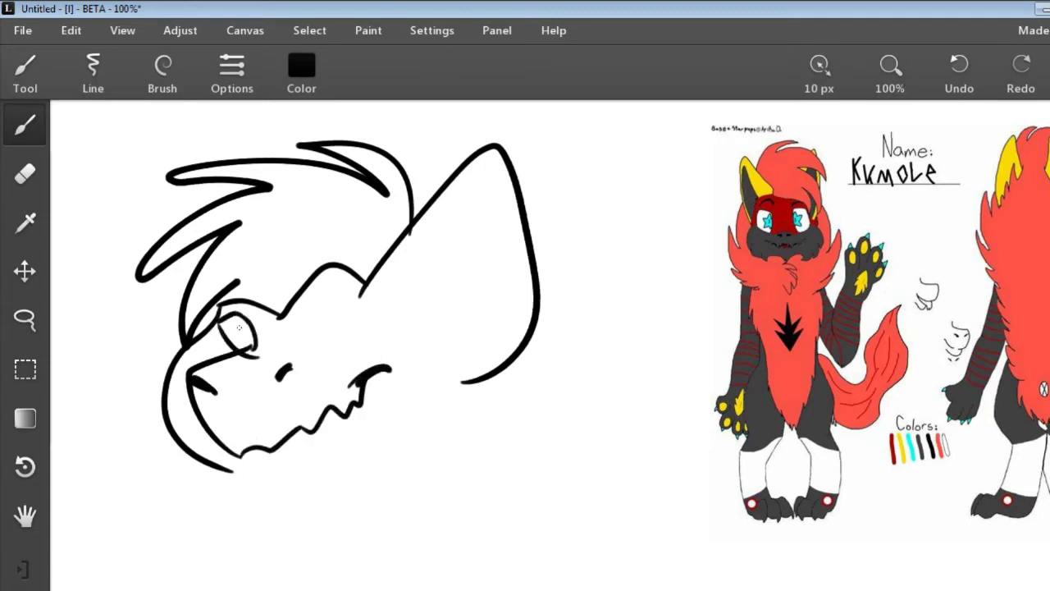
pyautogui.moveTo(303, 320); pyautogui.dragTo(306, 328)
pyautogui.moveTo(361, 296)
pyautogui.mouseDown()
pyautogui.moveTo(396, 424)
pyautogui.moveTo(417, 313)
pyautogui.mouseUp()
# Step: Draw the mane around the red character's face and the shaggy neck fluff, redoing the lower neck edge, and add the tufted chin
pyautogui.moveTo(246, 493)
pyautogui.mouseDown()
pyautogui.moveTo(123, 429)
pyautogui.moveTo(211, 285)
pyautogui.mouseUp()
pyautogui.moveTo(507, 493)
pyautogui.mouseDown()
pyautogui.moveTo(485, 445)
pyautogui.moveTo(515, 403)
pyautogui.mouseUp()
pyautogui.moveTo(205, 511); pyautogui.dragTo(506, 483)
pyautogui.click(959, 72)
pyautogui.moveTo(239, 500); pyautogui.dragTo(202, 574)
pyautogui.moveTo(246, 587); pyautogui.dragTo(496, 486)
pyautogui.moveTo(236, 467)
pyautogui.mouseDown()
pyautogui.moveTo(385, 443)
pyautogui.moveTo(379, 459)
pyautogui.mouseUp()
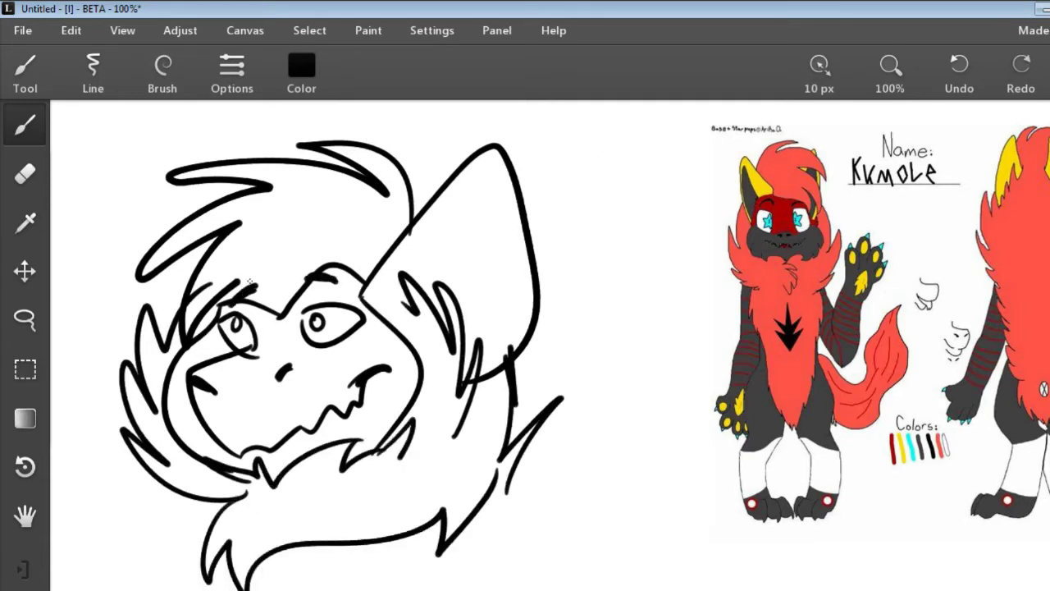
# Step: Undo the last stroke, erase part of the chin line and draw a tongue hanging from the front of the mouth
pyautogui.hotkey('ctrl', 'z')
pyautogui.press('e')
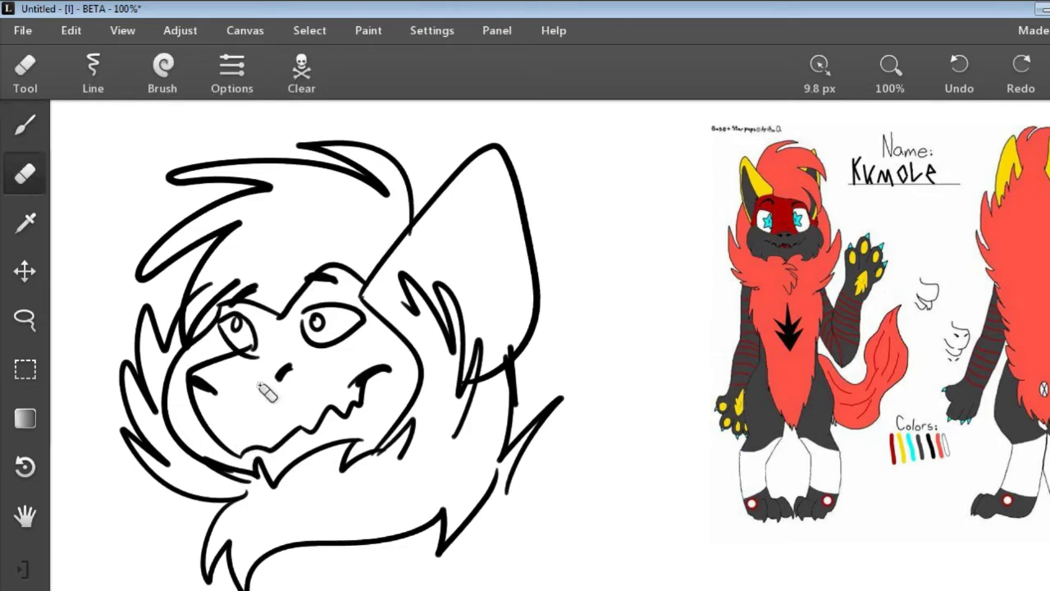
pyautogui.moveTo(267, 470)
pyautogui.mouseDown()
pyautogui.moveTo(251, 456)
pyautogui.moveTo(262, 488)
pyautogui.moveTo(234, 459)
pyautogui.moveTo(256, 493)
pyautogui.mouseUp()
pyautogui.press('b')
pyautogui.press('e')
pyautogui.press('b')
# Step: Draw the near ear's inner edge and the far ear behind the fringe, erasing the lines that overlap the hair
pyautogui.moveTo(497, 158); pyautogui.dragTo(513, 357)
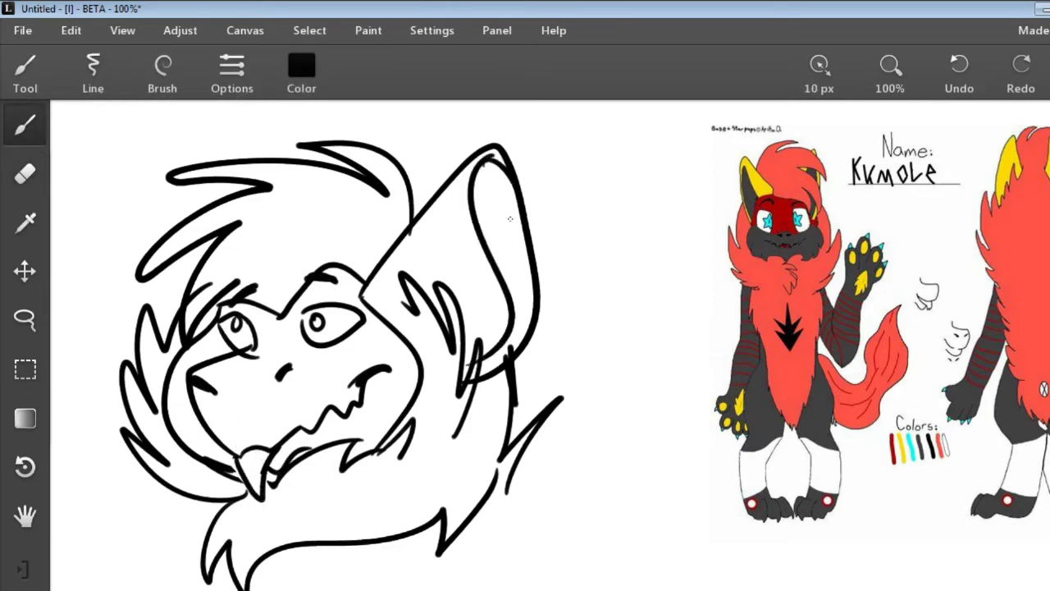
pyautogui.moveTo(193, 141)
pyautogui.mouseDown()
pyautogui.moveTo(123, 307)
pyautogui.moveTo(246, 148)
pyautogui.moveTo(221, 182)
pyautogui.moveTo(258, 206)
pyautogui.moveTo(169, 267)
pyautogui.mouseUp()
pyautogui.click(956, 87)
pyautogui.press('e')
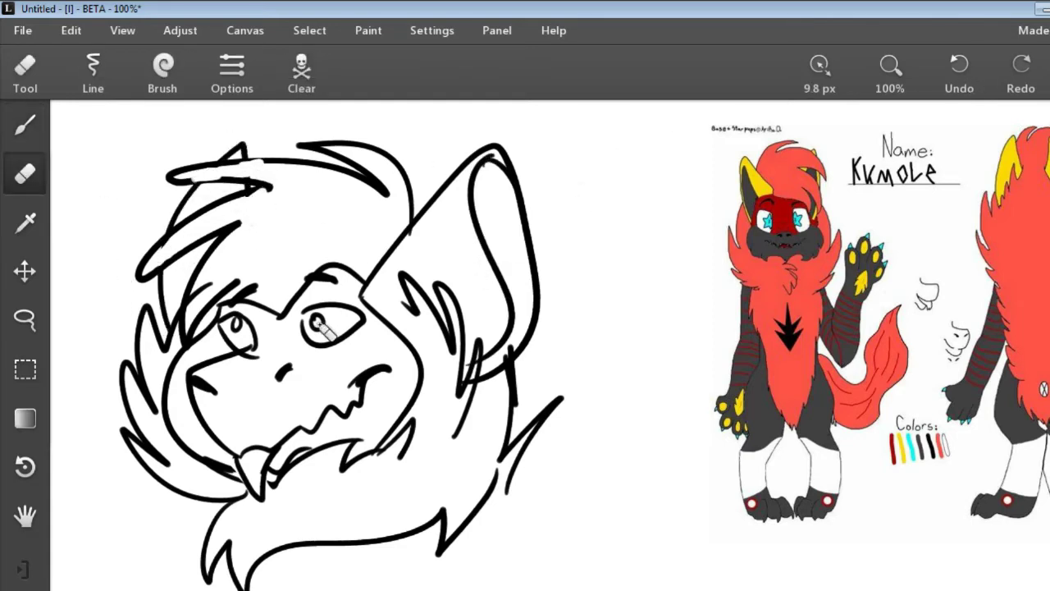
# Step: Erase the round pupils in both eyes and redraw them as star-like crossed pupils
pyautogui.moveTo(327, 330); pyautogui.dragTo(317, 324)
pyautogui.moveTo(239, 327); pyautogui.dragTo(243, 336)
pyautogui.press('b')
pyautogui.moveTo(312, 315); pyautogui.dragTo(328, 326)
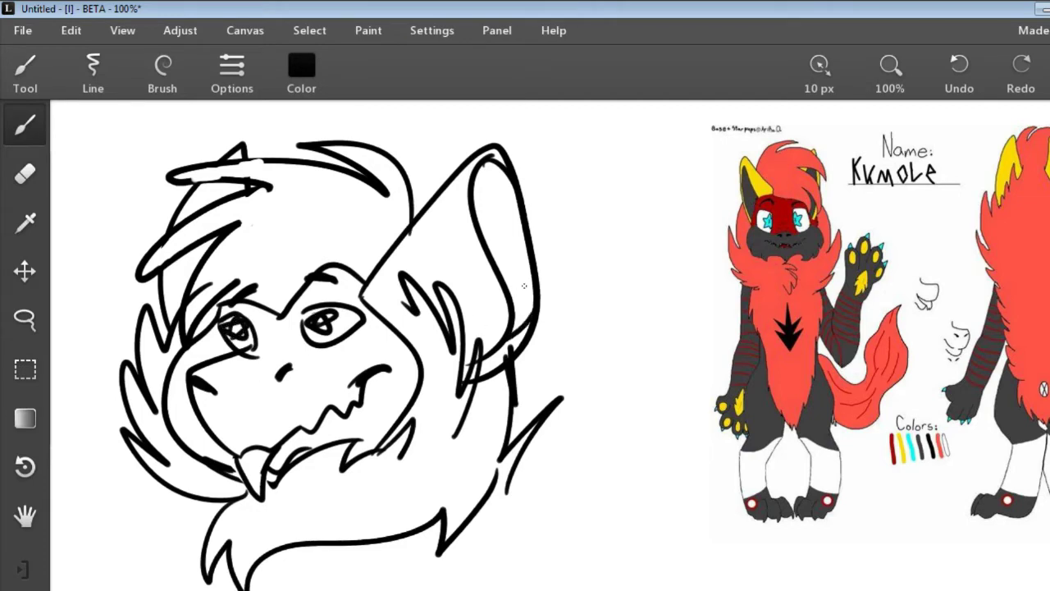
# Step: Sample the light red from the reference and fill the character's hair, mane and neck fluff on layer-1 with a 22 px brush
pyautogui.click(24, 223)
pyautogui.click(1018, 205)
pyautogui.click(968, 254)
pyautogui.click(24, 125)
pyautogui.click(232, 73)
pyautogui.moveTo(185, 131); pyautogui.dragTo(201, 131)
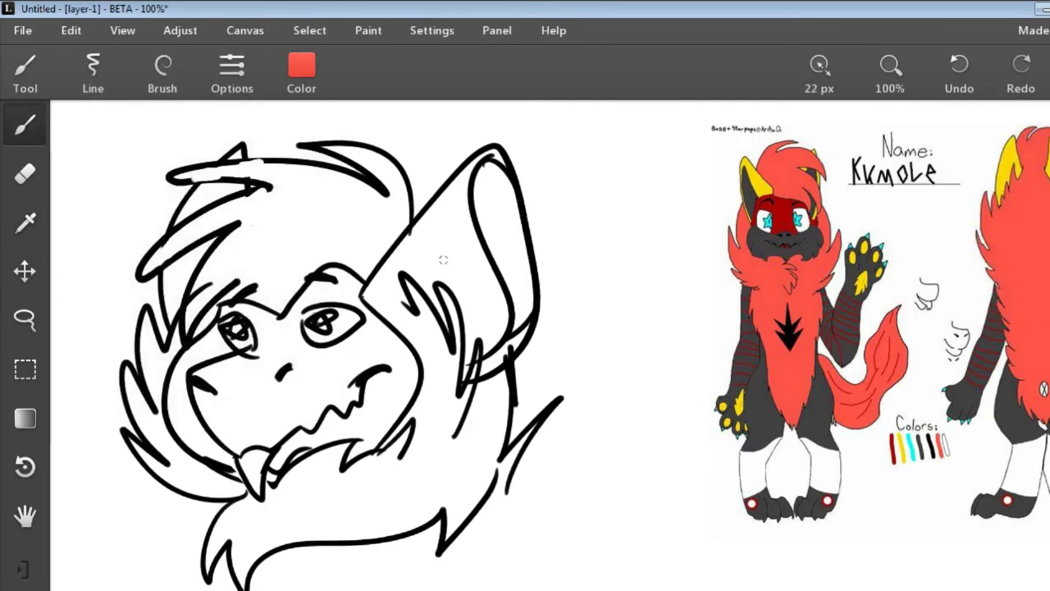
pyautogui.moveTo(367, 199)
pyautogui.mouseDown()
pyautogui.moveTo(337, 143)
pyautogui.moveTo(399, 220)
pyautogui.moveTo(305, 264)
pyautogui.moveTo(255, 182)
pyautogui.moveTo(215, 277)
pyautogui.moveTo(270, 222)
pyautogui.moveTo(304, 238)
pyautogui.moveTo(164, 246)
pyautogui.moveTo(159, 162)
pyautogui.moveTo(361, 169)
pyautogui.mouseUp()
pyautogui.moveTo(205, 311)
pyautogui.mouseDown()
pyautogui.moveTo(152, 361)
pyautogui.moveTo(149, 450)
pyautogui.moveTo(238, 497)
pyautogui.moveTo(234, 575)
pyautogui.moveTo(275, 501)
pyautogui.moveTo(340, 443)
pyautogui.moveTo(414, 414)
pyautogui.moveTo(249, 511)
pyautogui.moveTo(427, 460)
pyautogui.moveTo(460, 492)
pyautogui.moveTo(509, 459)
pyautogui.moveTo(484, 369)
pyautogui.moveTo(443, 418)
pyautogui.moveTo(469, 345)
pyautogui.moveTo(427, 381)
pyautogui.moveTo(408, 320)
pyautogui.moveTo(464, 312)
pyautogui.mouseUp()
# Step: Sample the dark grey from the reference face and fill the near ear's inner area and the whole muzzle
pyautogui.click(25, 222)
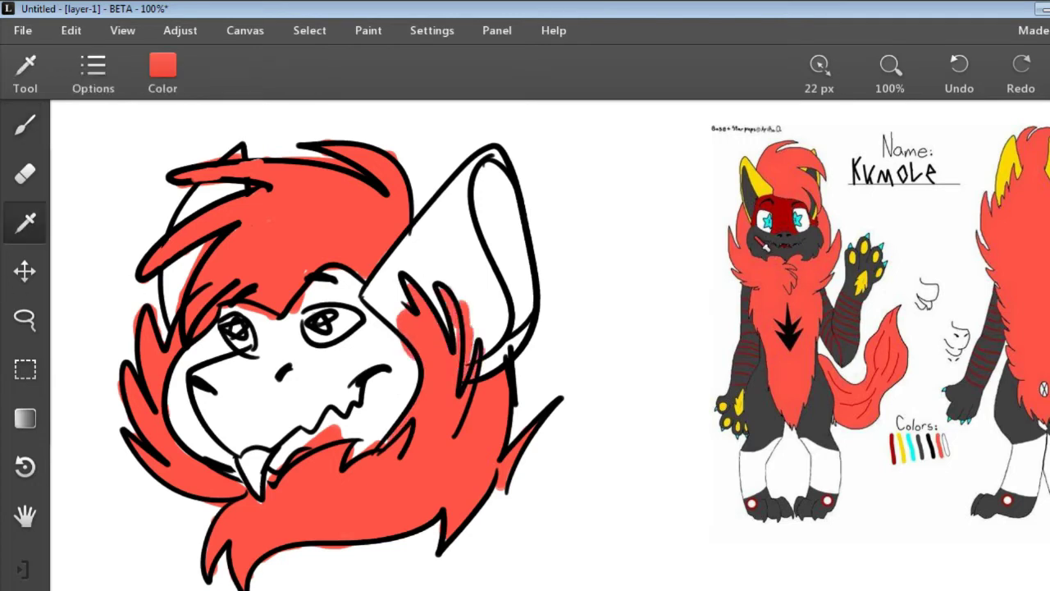
pyautogui.click(763, 245)
pyautogui.moveTo(477, 164)
pyautogui.mouseDown()
pyautogui.moveTo(481, 224)
pyautogui.moveTo(508, 246)
pyautogui.moveTo(517, 324)
pyautogui.mouseUp()
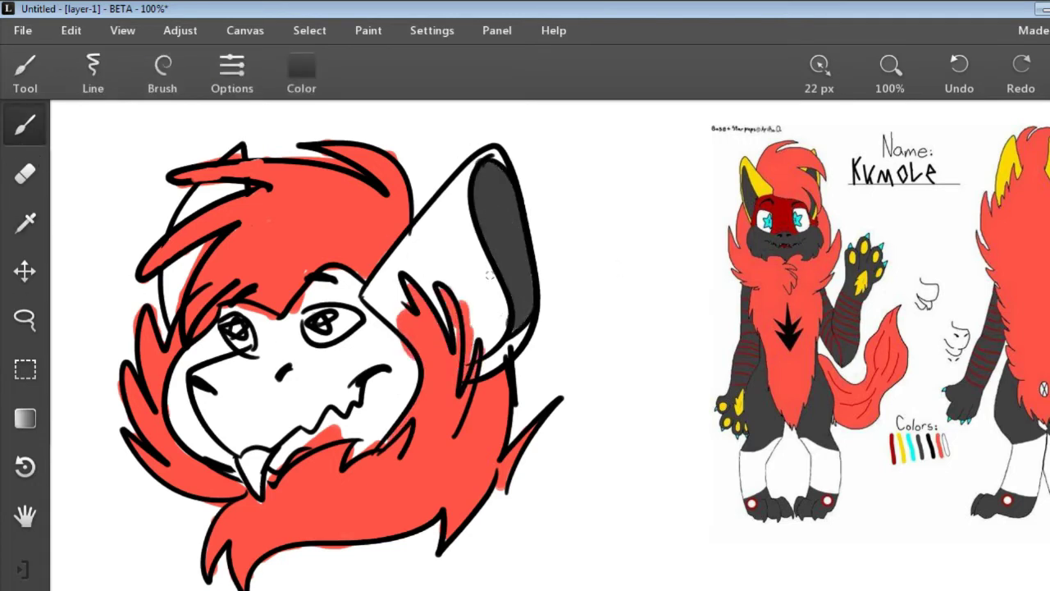
pyautogui.moveTo(253, 351)
pyautogui.mouseDown()
pyautogui.moveTo(287, 369)
pyautogui.moveTo(361, 330)
pyautogui.moveTo(414, 366)
pyautogui.mouseUp()
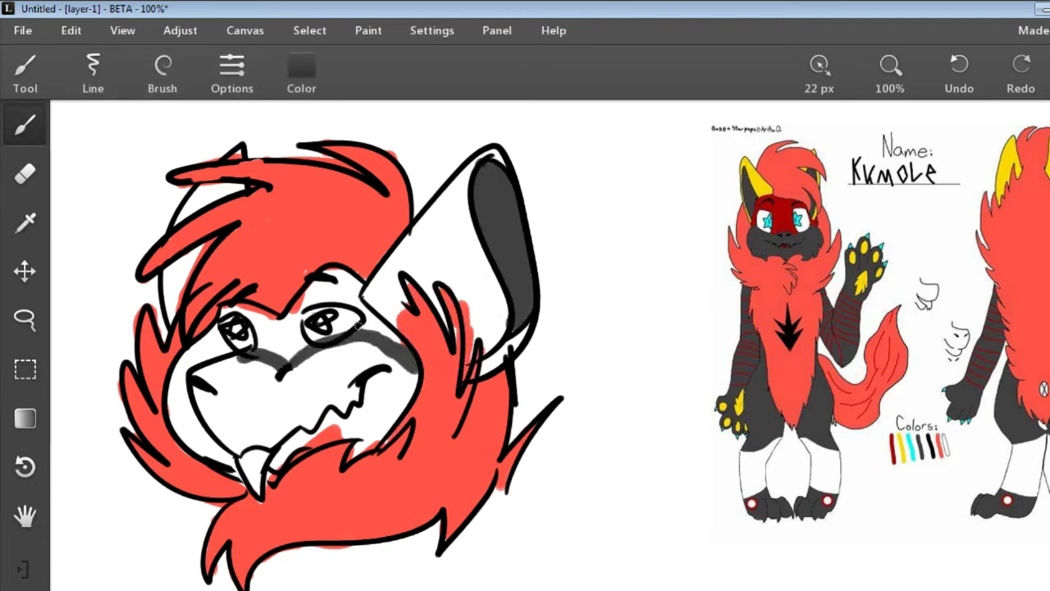
pyautogui.moveTo(374, 327)
pyautogui.mouseDown()
pyautogui.moveTo(185, 369)
pyautogui.moveTo(189, 447)
pyautogui.moveTo(234, 471)
pyautogui.moveTo(215, 359)
pyautogui.moveTo(197, 355)
pyautogui.moveTo(262, 447)
pyautogui.moveTo(329, 427)
pyautogui.moveTo(273, 357)
pyautogui.moveTo(400, 357)
pyautogui.moveTo(368, 409)
pyautogui.mouseUp()
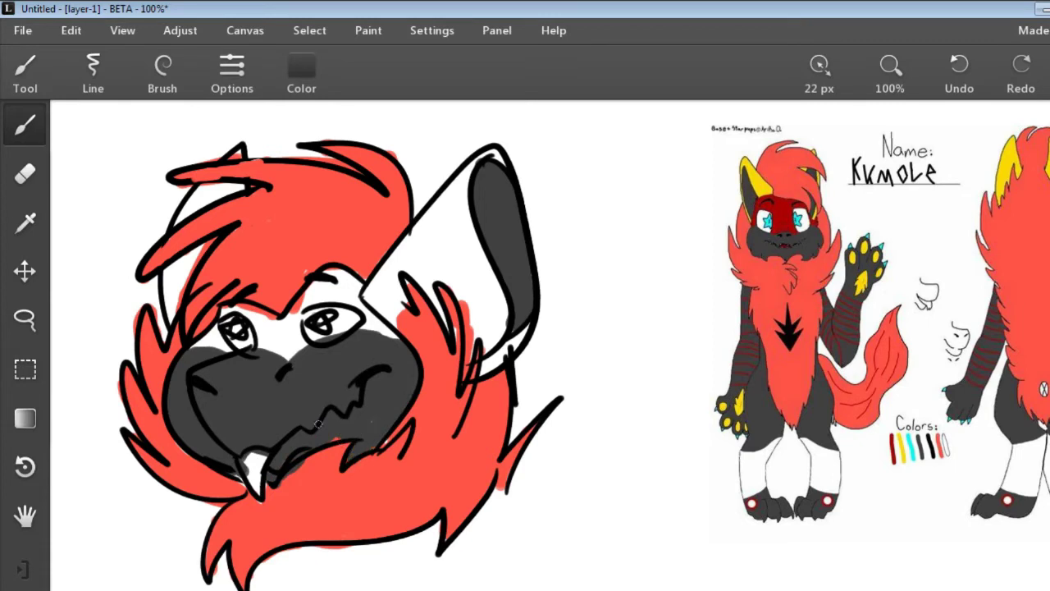
# Step: Sample the dark red from the reference forehead and paint the area around the eyes and between the brows
pyautogui.click(25, 222)
pyautogui.click(786, 211)
pyautogui.click(24, 132)
pyautogui.moveTo(231, 351)
pyautogui.mouseDown()
pyautogui.moveTo(180, 335)
pyautogui.moveTo(284, 315)
pyautogui.moveTo(211, 304)
pyautogui.moveTo(320, 288)
pyautogui.moveTo(383, 324)
pyautogui.moveTo(315, 331)
pyautogui.mouseUp()
# Step: Sample the cyan from the reference eye and colour the irises of both eyes
pyautogui.click(35, 232)
pyautogui.click(799, 219)
pyautogui.click(797, 219)
pyautogui.click(18, 135)
pyautogui.moveTo(232, 326); pyautogui.dragTo(238, 330)
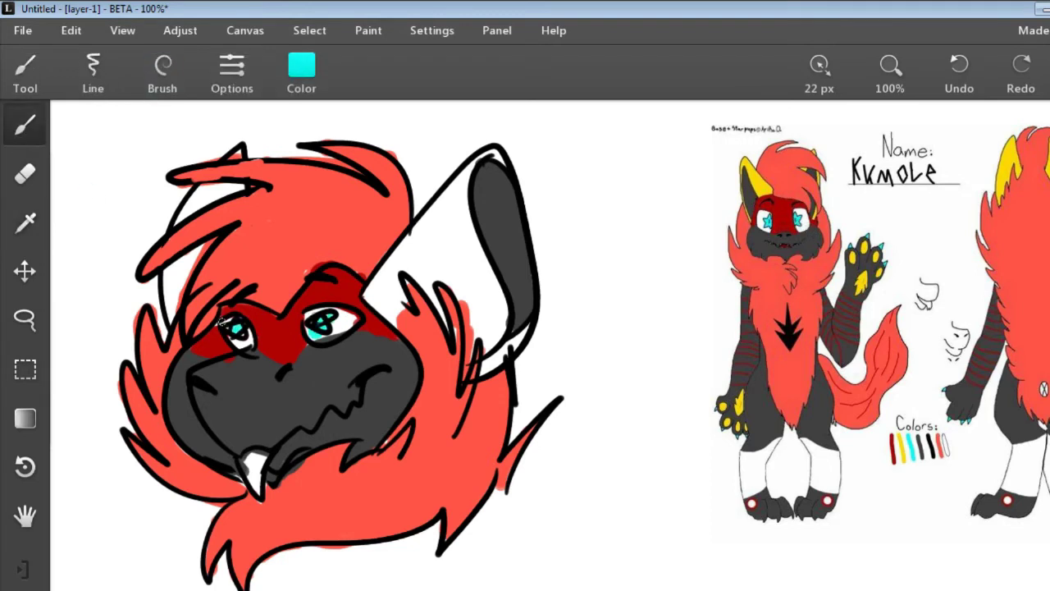
# Step: Sample the yellow from the reference ear and fill the outer part of the near ear and the far ear
pyautogui.click(27, 223)
pyautogui.click(769, 191)
pyautogui.moveTo(369, 320)
pyautogui.mouseDown()
pyautogui.moveTo(410, 247)
pyautogui.moveTo(488, 168)
pyautogui.moveTo(493, 349)
pyautogui.mouseUp()
pyautogui.moveTo(457, 300)
pyautogui.mouseDown()
pyautogui.moveTo(435, 238)
pyautogui.moveTo(409, 262)
pyautogui.mouseUp()
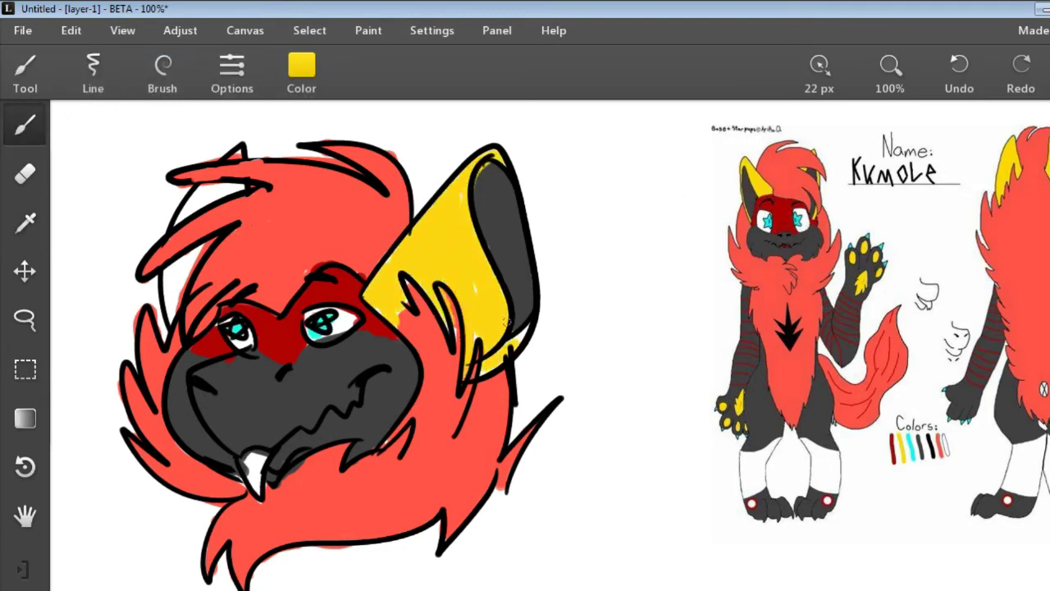
pyautogui.moveTo(164, 251)
pyautogui.mouseDown()
pyautogui.moveTo(212, 194)
pyautogui.moveTo(229, 146)
pyautogui.mouseUp()
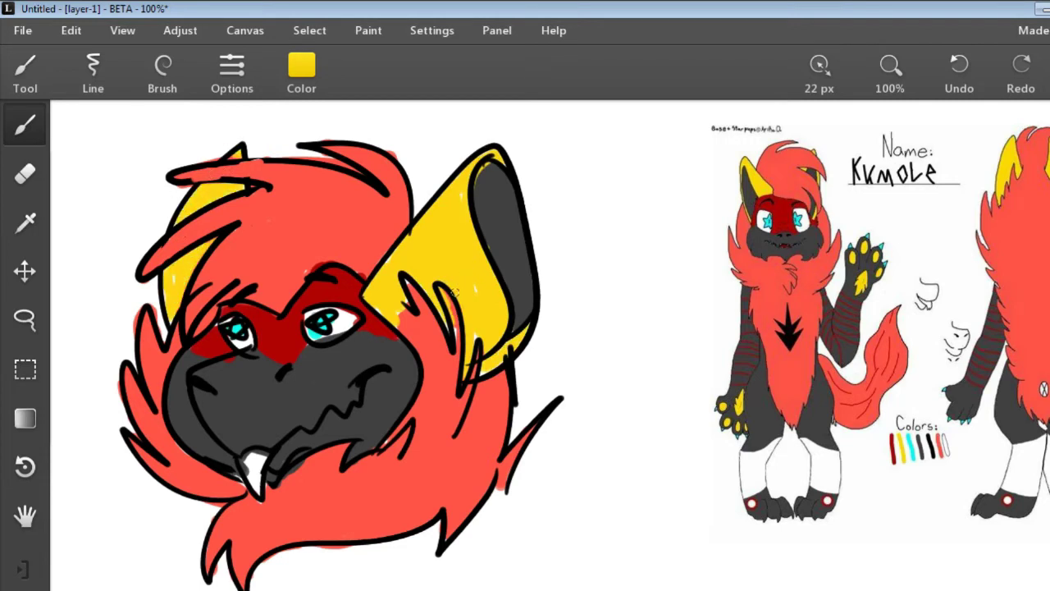
# Step: Sample the dark red from the drawing's forehead and fill the tongue
pyautogui.click(16, 230)
pyautogui.click(288, 341)
pyautogui.click(31, 140)
pyautogui.moveTo(261, 458); pyautogui.dragTo(250, 469)
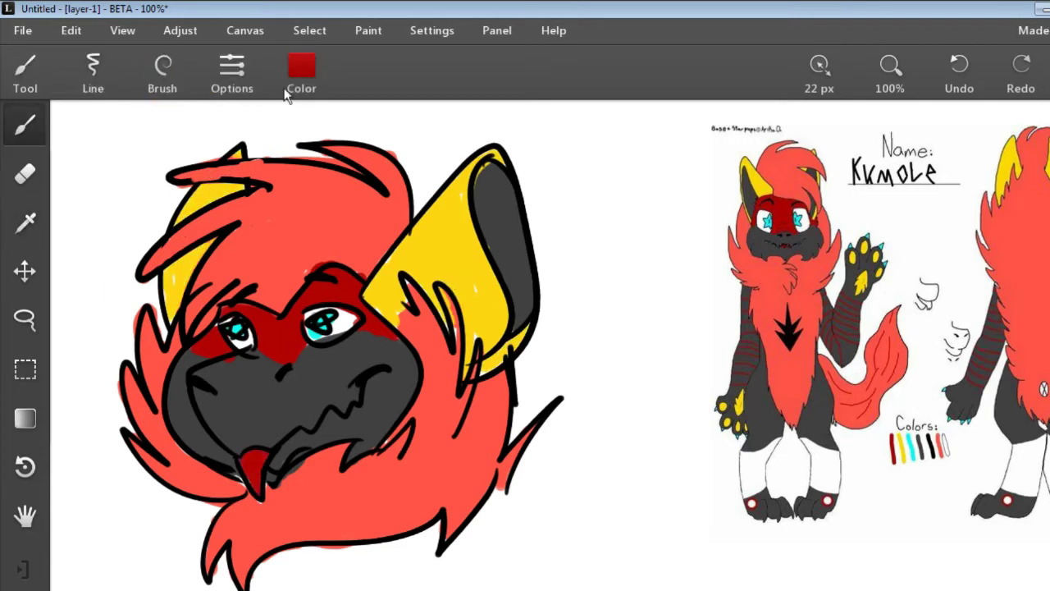
# Step: Choose a new brush colour and add a row of small handwritten marks beneath the neck fluff, redoing the last strokes
pyautogui.click(289, 89)
pyautogui.click(252, 256)
pyautogui.moveTo(295, 552); pyautogui.dragTo(304, 570)
pyautogui.moveTo(310, 561); pyautogui.dragTo(313, 572)
pyautogui.click(308, 551)
pyautogui.moveTo(327, 550); pyautogui.dragTo(325, 570)
pyautogui.moveTo(336, 551); pyautogui.dragTo(353, 562)
pyautogui.moveTo(359, 556); pyautogui.dragTo(391, 566)
pyautogui.click(958, 69)
pyautogui.click(958, 69)
pyautogui.moveTo(379, 553); pyautogui.dragTo(401, 545)
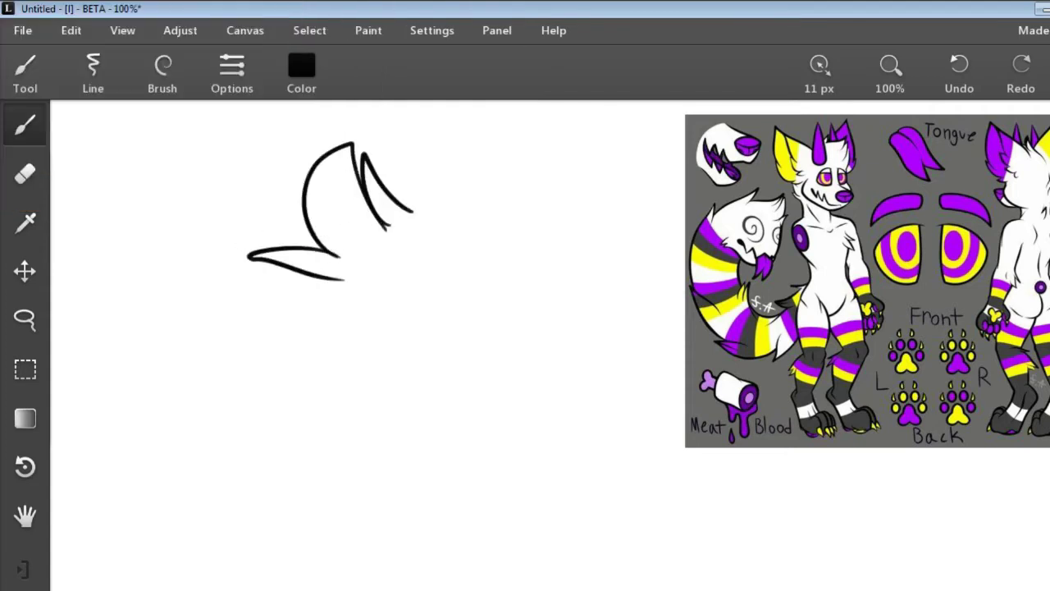
# Step: Draw the horned canine's large near horn, the far horn and the long near ear with zigzag inner fur
pyautogui.moveTo(402, 250); pyautogui.dragTo(509, 102)
pyautogui.moveTo(509, 102); pyautogui.dragTo(389, 263)
pyautogui.moveTo(276, 254); pyautogui.dragTo(314, 134)
pyautogui.moveTo(314, 134); pyautogui.dragTo(296, 226)
pyautogui.moveTo(429, 279); pyautogui.dragTo(470, 329)
pyautogui.hotkey('ctrl', 'z')
pyautogui.moveTo(632, 166)
pyautogui.mouseDown()
pyautogui.moveTo(452, 275)
pyautogui.moveTo(534, 321)
pyautogui.mouseUp()
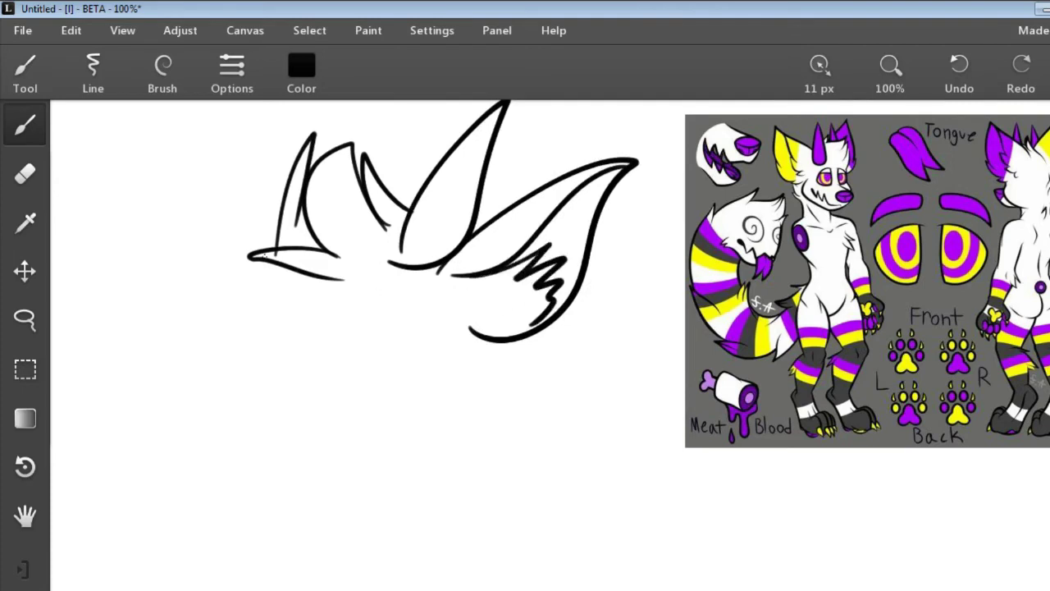
# Step: Draw the horned canine's far face contour, muzzle bridge and large nose, erasing the stray line beside the nose
pyautogui.moveTo(288, 195); pyautogui.dragTo(302, 318)
pyautogui.moveTo(298, 320)
pyautogui.mouseDown()
pyautogui.moveTo(281, 412)
pyautogui.moveTo(350, 411)
pyautogui.mouseUp()
pyautogui.moveTo(269, 367)
pyautogui.mouseDown()
pyautogui.moveTo(281, 365)
pyautogui.moveTo(336, 424)
pyautogui.mouseUp()
pyautogui.click(25, 173)
pyautogui.moveTo(278, 405); pyautogui.dragTo(268, 371)
pyautogui.press('b')
pyautogui.moveTo(387, 282); pyautogui.dragTo(409, 290)
pyautogui.moveTo(391, 289)
pyautogui.mouseDown()
pyautogui.moveTo(435, 296)
pyautogui.moveTo(443, 311)
pyautogui.mouseUp()
pyautogui.click(952, 85)
pyautogui.click(952, 85)
pyautogui.click(955, 86)
pyautogui.click(955, 86)
# Step: Draw half-lidded near and far eyes with spiral pupils on the horned canine
pyautogui.moveTo(398, 289); pyautogui.dragTo(407, 349)
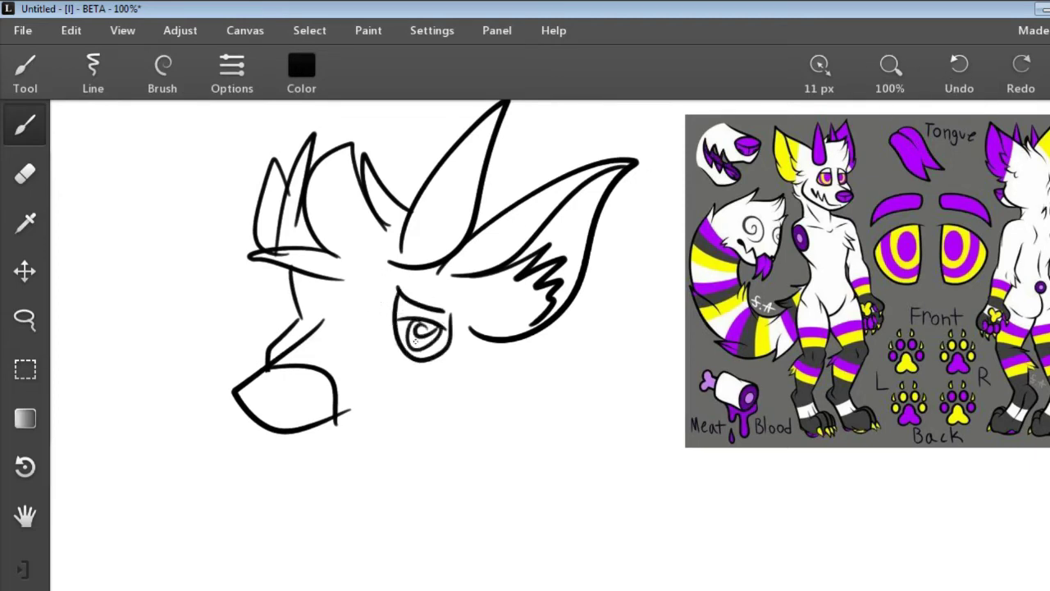
pyautogui.hotkey('ctrl', 'z')
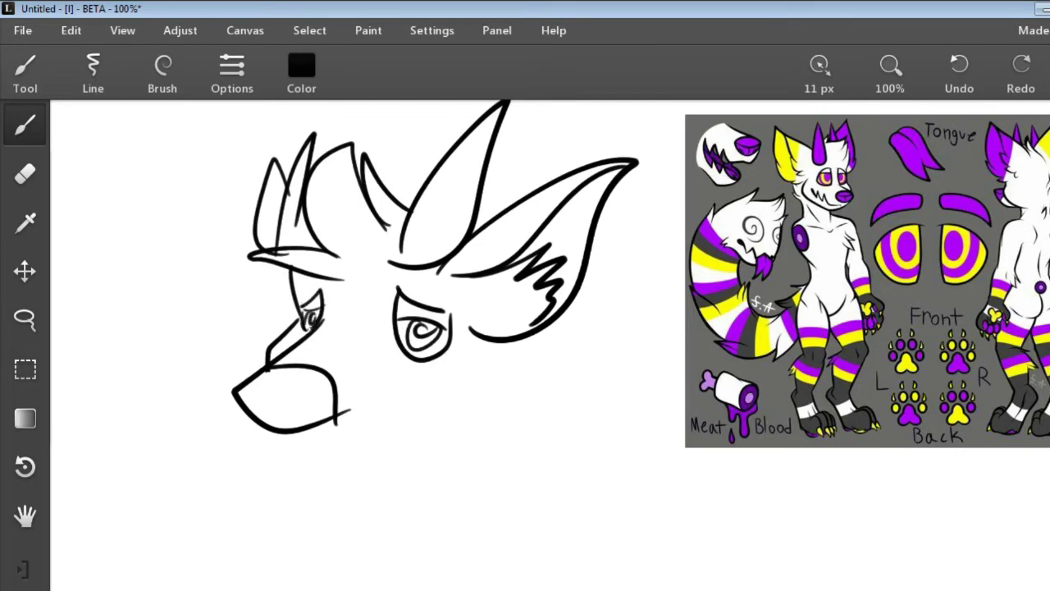
# Step: Redraw the horned canine's upper lip as a smoother wavy line up to the cheek, and add the nose crease and open mouth
pyautogui.moveTo(264, 451)
pyautogui.mouseDown()
pyautogui.moveTo(356, 416)
pyautogui.moveTo(460, 354)
pyautogui.mouseUp()
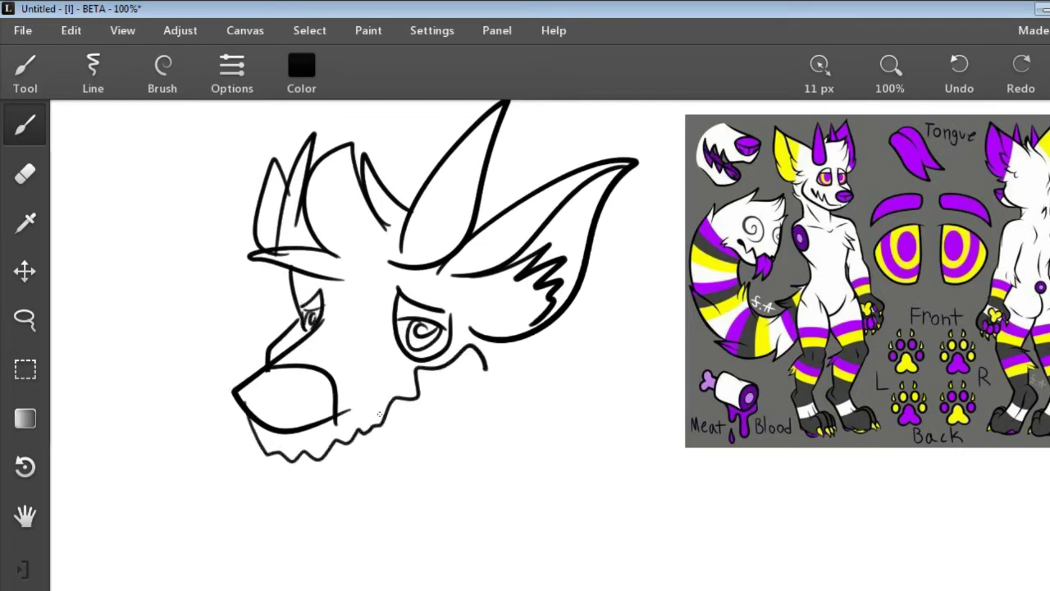
pyautogui.hotkey('ctrl', 'z')
pyautogui.moveTo(244, 413)
pyautogui.mouseDown()
pyautogui.moveTo(293, 444)
pyautogui.moveTo(397, 402)
pyautogui.moveTo(463, 328)
pyautogui.mouseUp()
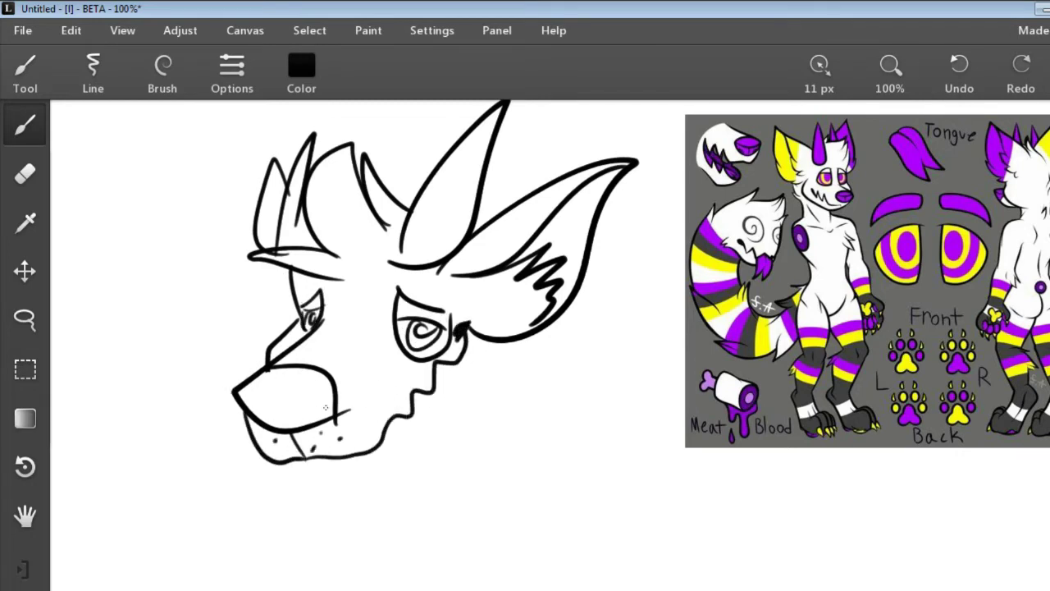
pyautogui.moveTo(241, 403); pyautogui.dragTo(323, 399)
pyautogui.moveTo(288, 464)
pyautogui.mouseDown()
pyautogui.moveTo(371, 453)
pyautogui.moveTo(404, 416)
pyautogui.mouseUp()
pyautogui.moveTo(317, 494); pyautogui.dragTo(447, 412)
pyautogui.hotkey('ctrl', 'z')
pyautogui.hotkey('ctrl', 'z')
# Step: Draw the horned canine's cheek tufts below the ear, the lower jaw, the back of the neck and the pointed chest fluff
pyautogui.moveTo(494, 338)
pyautogui.mouseDown()
pyautogui.moveTo(479, 440)
pyautogui.moveTo(476, 385)
pyautogui.mouseUp()
pyautogui.moveTo(318, 494); pyautogui.dragTo(409, 459)
pyautogui.moveTo(503, 350); pyautogui.dragTo(490, 382)
pyautogui.moveTo(534, 366); pyautogui.dragTo(501, 405)
pyautogui.moveTo(517, 339); pyautogui.dragTo(546, 359)
pyautogui.moveTo(506, 399); pyautogui.dragTo(505, 493)
pyautogui.moveTo(326, 508); pyautogui.dragTo(486, 497)
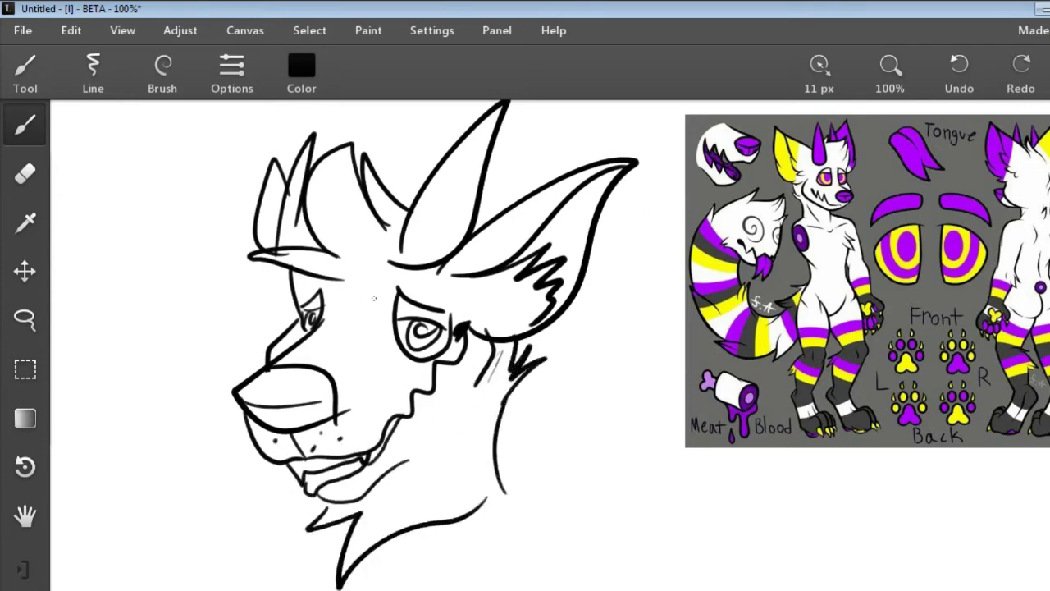
# Step: On layer-1, paint the horned canine's far ear and both irises with the yellow sampled from the reference ear
pyautogui.click(1048, 73)
pyautogui.click(987, 245)
pyautogui.click(25, 222)
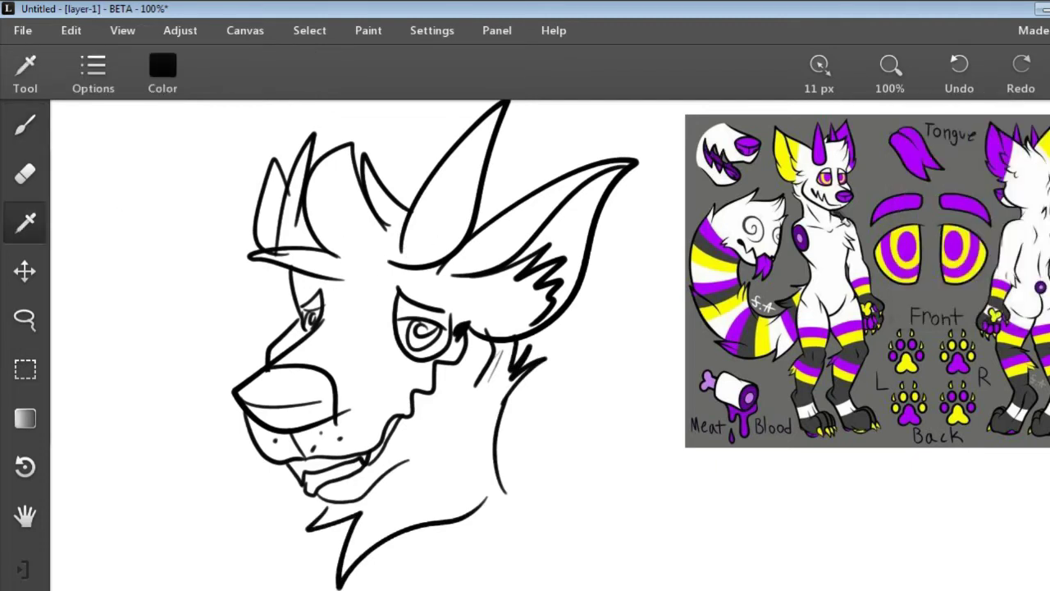
pyautogui.click(797, 163)
pyautogui.click(25, 125)
pyautogui.moveTo(279, 182)
pyautogui.mouseDown()
pyautogui.moveTo(249, 209)
pyautogui.moveTo(262, 238)
pyautogui.mouseUp()
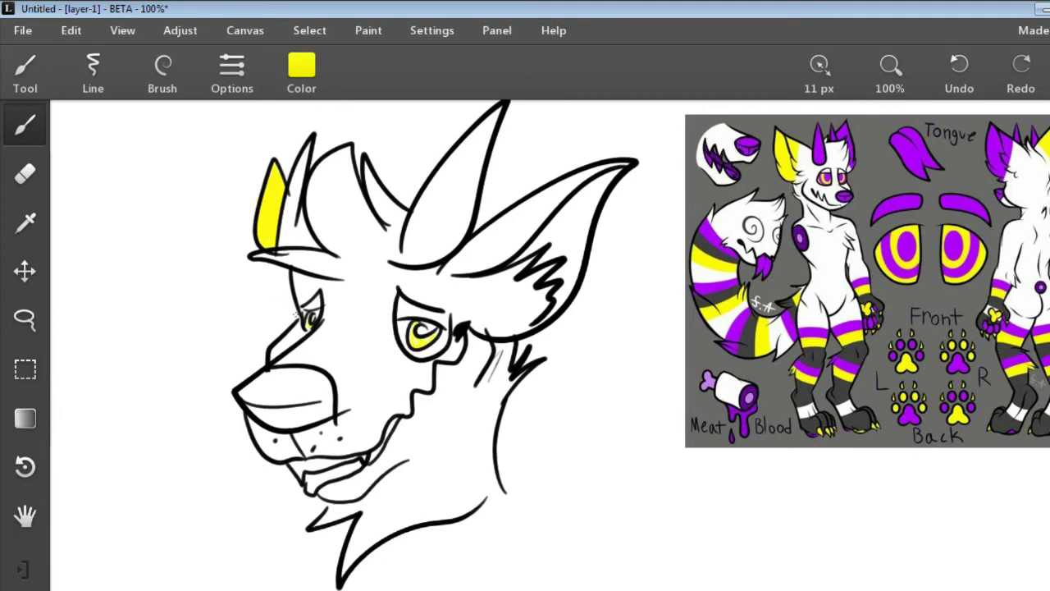
# Step: Paint the horned canine's near and far horns with the purple sampled from the reference sheet's horn
pyautogui.click(25, 223)
pyautogui.click(818, 148)
pyautogui.click(25, 125)
pyautogui.moveTo(453, 185)
pyautogui.mouseDown()
pyautogui.moveTo(445, 233)
pyautogui.moveTo(497, 107)
pyautogui.moveTo(467, 220)
pyautogui.mouseUp()
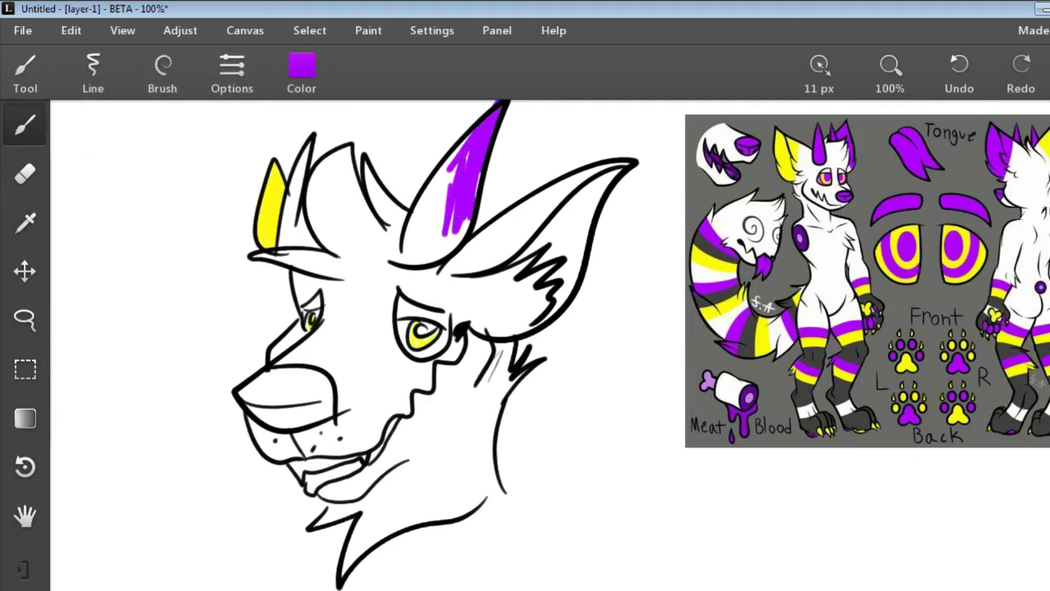
pyautogui.moveTo(467, 139)
pyautogui.mouseDown()
pyautogui.moveTo(406, 246)
pyautogui.moveTo(451, 185)
pyautogui.moveTo(423, 259)
pyautogui.mouseUp()
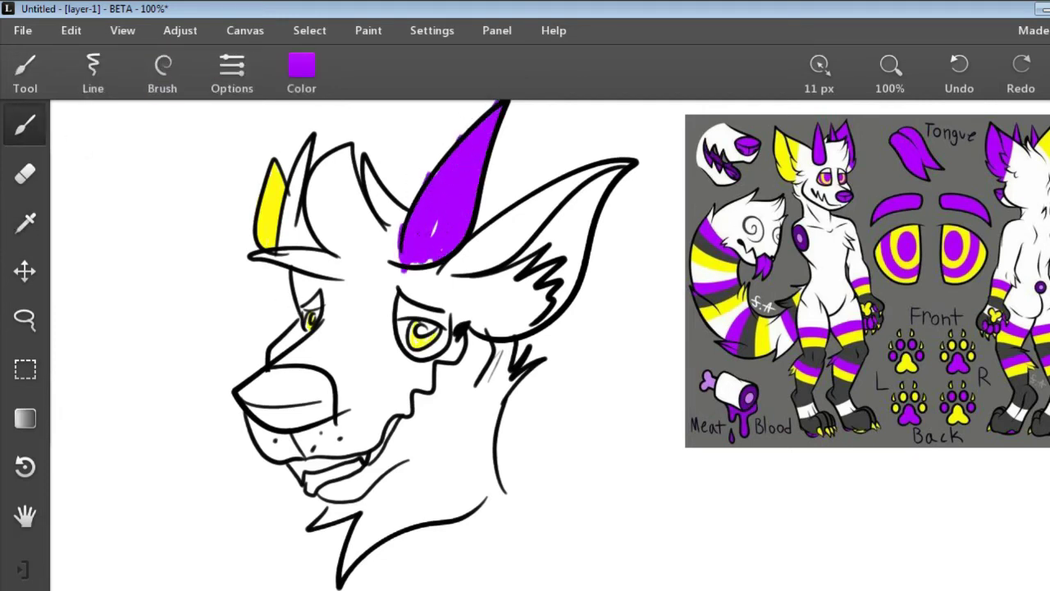
pyautogui.moveTo(310, 195)
pyautogui.mouseDown()
pyautogui.moveTo(283, 245)
pyautogui.moveTo(299, 255)
pyautogui.mouseUp()
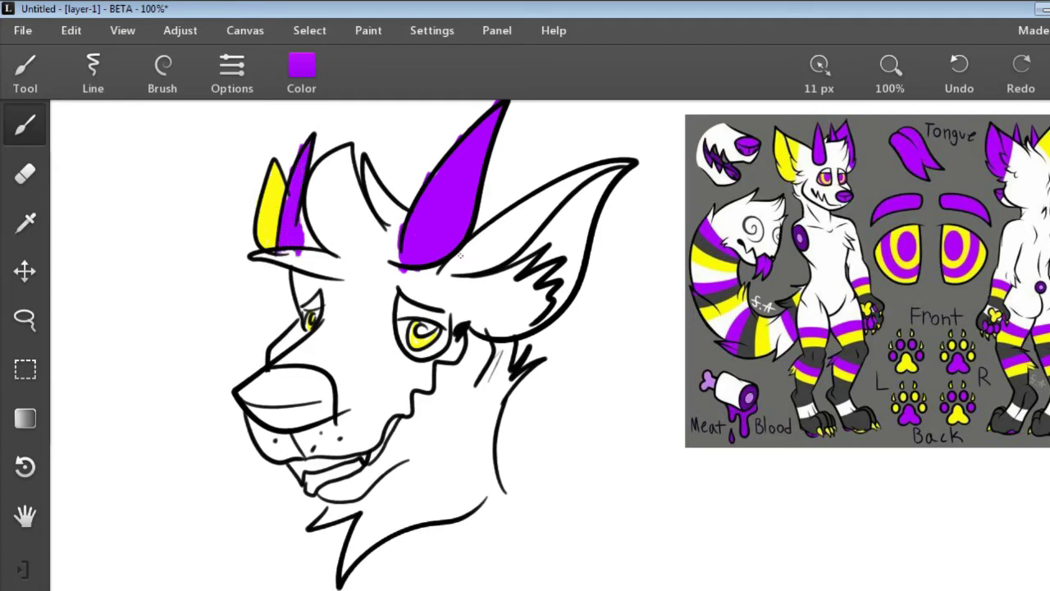
# Step: Paint the horned canine's nose, outer eyes and near ear purple, and set the brush colour to black
pyautogui.moveTo(246, 403)
pyautogui.mouseDown()
pyautogui.moveTo(249, 371)
pyautogui.moveTo(309, 405)
pyautogui.moveTo(332, 395)
pyautogui.mouseUp()
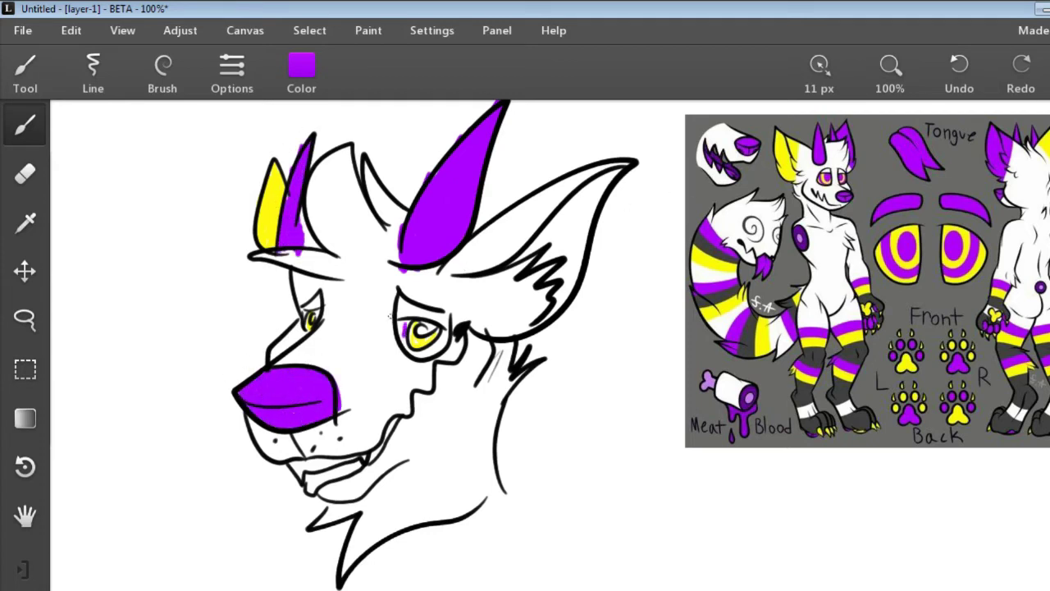
pyautogui.moveTo(410, 346)
pyautogui.mouseDown()
pyautogui.moveTo(446, 335)
pyautogui.moveTo(464, 251)
pyautogui.moveTo(566, 183)
pyautogui.moveTo(629, 159)
pyautogui.moveTo(486, 273)
pyautogui.moveTo(546, 176)
pyautogui.mouseUp()
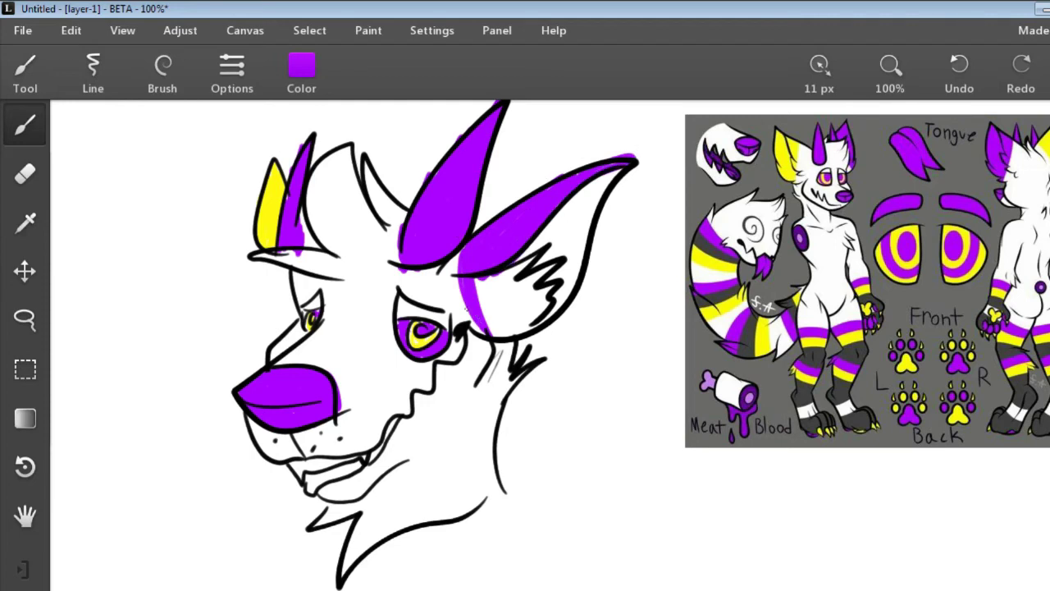
pyautogui.moveTo(476, 279)
pyautogui.mouseDown()
pyautogui.moveTo(525, 328)
pyautogui.moveTo(558, 271)
pyautogui.moveTo(493, 322)
pyautogui.mouseUp()
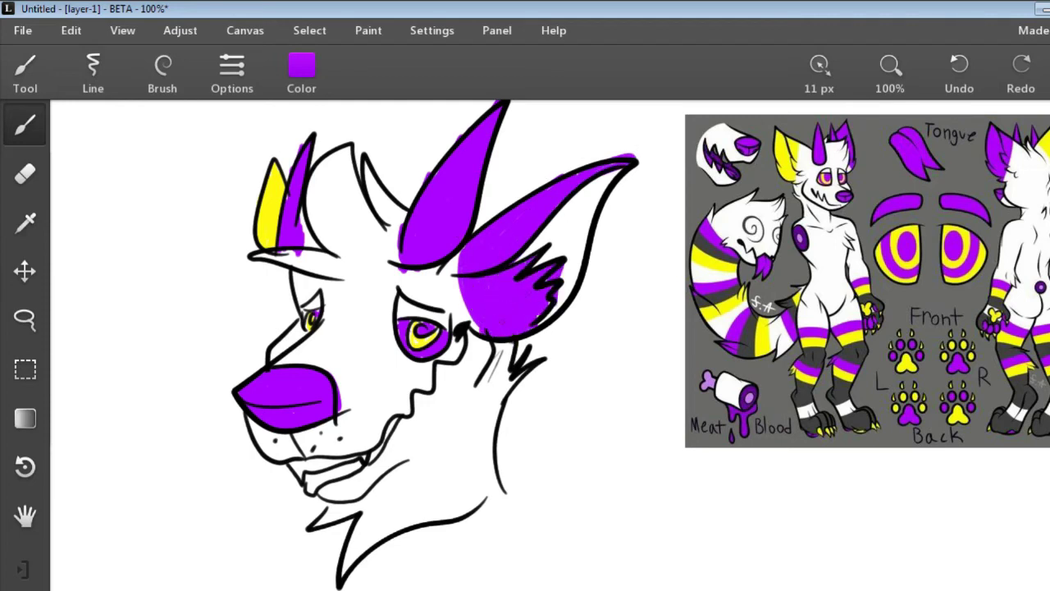
pyautogui.click(301, 66)
pyautogui.click(257, 311)
pyautogui.click(246, 375)
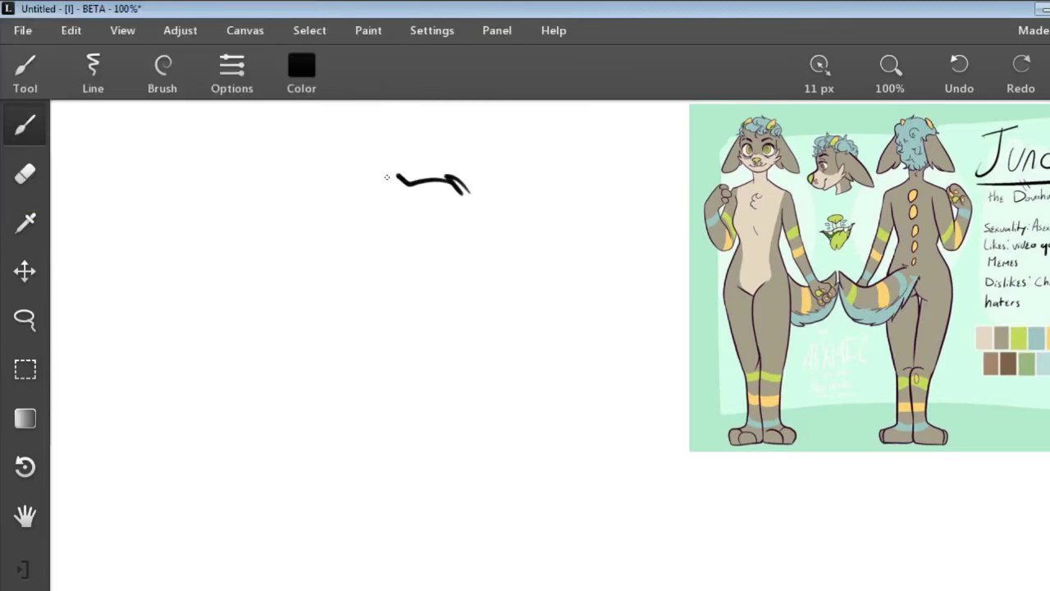
# Step: Draw the tousled hair of the floppy-eared horned character, with spiky tufts on the crown and a curved fringe
pyautogui.moveTo(428, 195); pyautogui.dragTo(395, 230)
pyautogui.moveTo(401, 235); pyautogui.dragTo(523, 224)
pyautogui.moveTo(464, 198)
pyautogui.mouseDown()
pyautogui.moveTo(514, 163)
pyautogui.moveTo(545, 217)
pyautogui.mouseUp()
pyautogui.moveTo(466, 183)
pyautogui.mouseDown()
pyautogui.moveTo(356, 166)
pyautogui.moveTo(374, 212)
pyautogui.mouseUp()
pyautogui.moveTo(466, 187); pyautogui.dragTo(491, 170)
# Step: Draw the far face contour and two drooping ears with fur tufts at their inner edges
pyautogui.moveTo(544, 228); pyautogui.dragTo(548, 344)
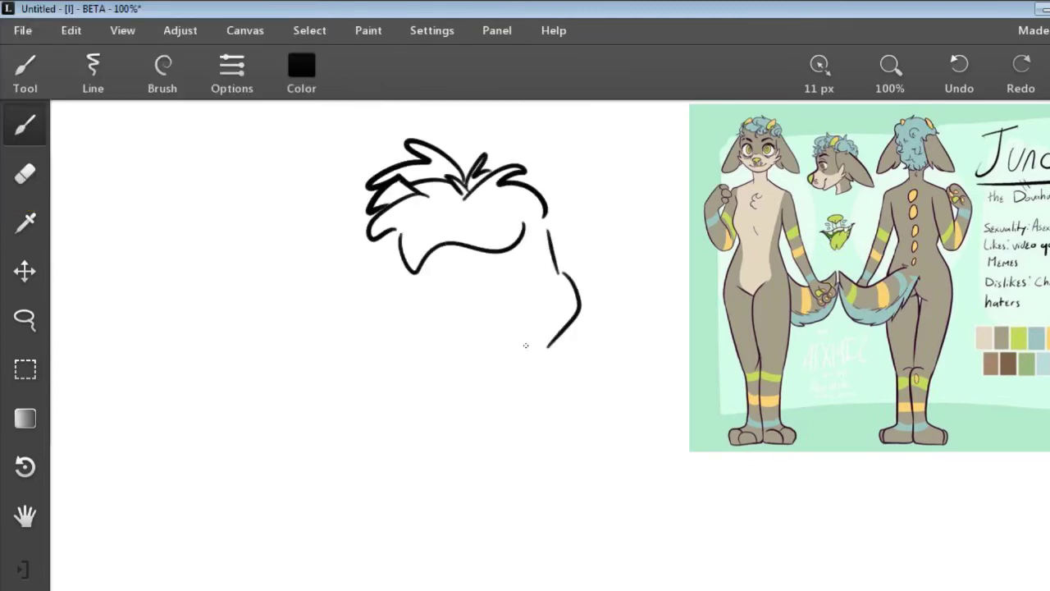
pyautogui.moveTo(538, 187)
pyautogui.mouseDown()
pyautogui.moveTo(662, 279)
pyautogui.moveTo(590, 283)
pyautogui.mouseUp()
pyautogui.moveTo(587, 281); pyautogui.dragTo(614, 302)
pyautogui.moveTo(374, 212); pyautogui.dragTo(417, 271)
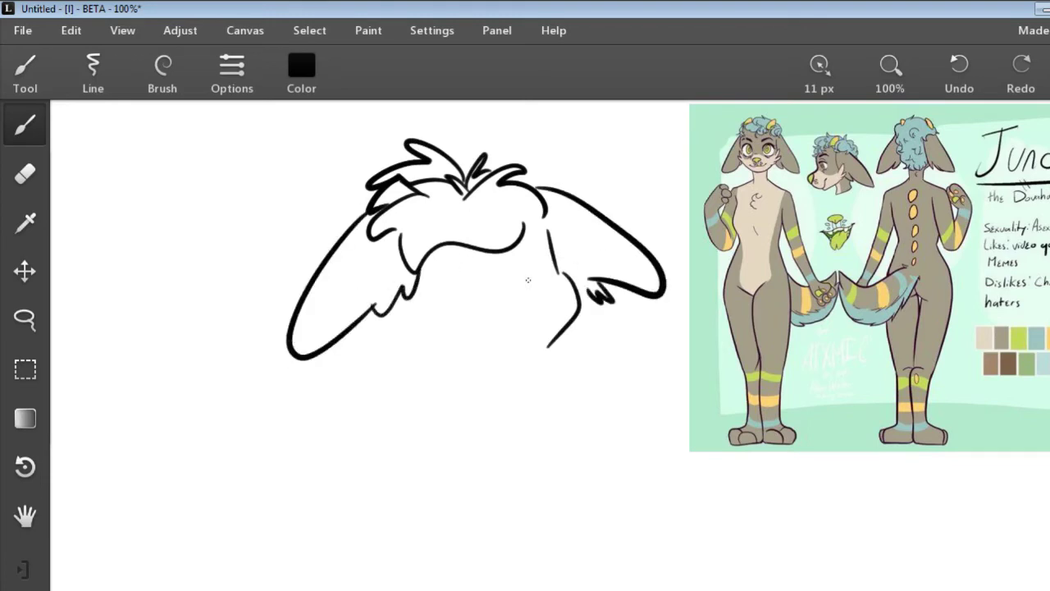
# Step: Redraw the floppy-eared character's muzzle contour in one smoother curve, add the nose and erase the leftover contour
pyautogui.moveTo(540, 261); pyautogui.dragTo(558, 285)
pyautogui.moveTo(558, 276); pyautogui.dragTo(536, 346)
pyautogui.click(952, 87)
pyautogui.moveTo(529, 257); pyautogui.dragTo(566, 357)
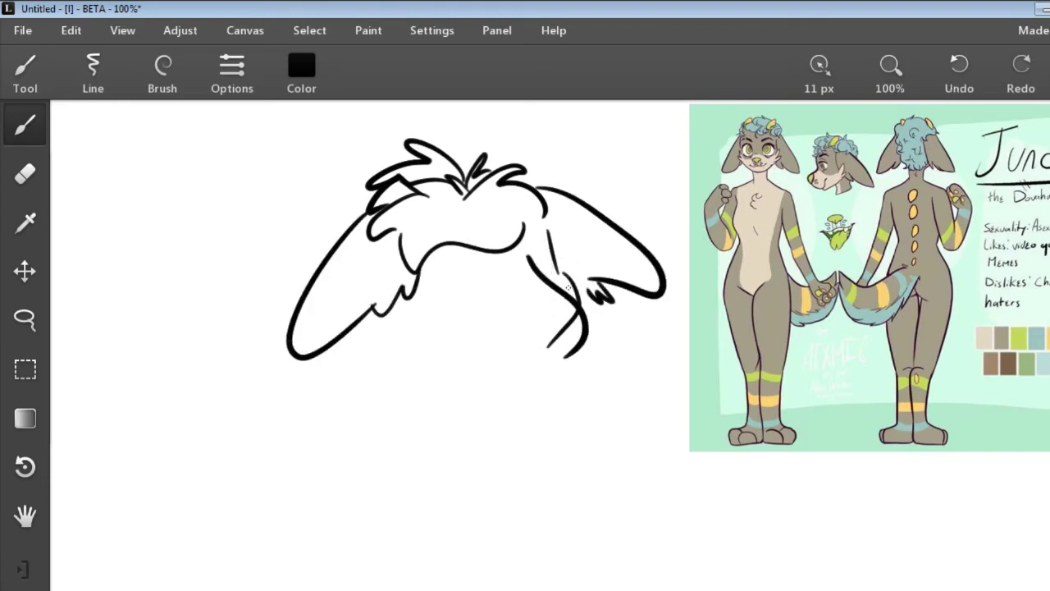
pyautogui.moveTo(568, 305)
pyautogui.mouseDown()
pyautogui.moveTo(574, 352)
pyautogui.moveTo(548, 345)
pyautogui.mouseUp()
pyautogui.click(24, 173)
pyautogui.click(25, 124)
# Step: Draw the near and far eyes with pupils, and redraw both eyebrows as short thick strokes
pyautogui.moveTo(479, 258); pyautogui.dragTo(462, 258)
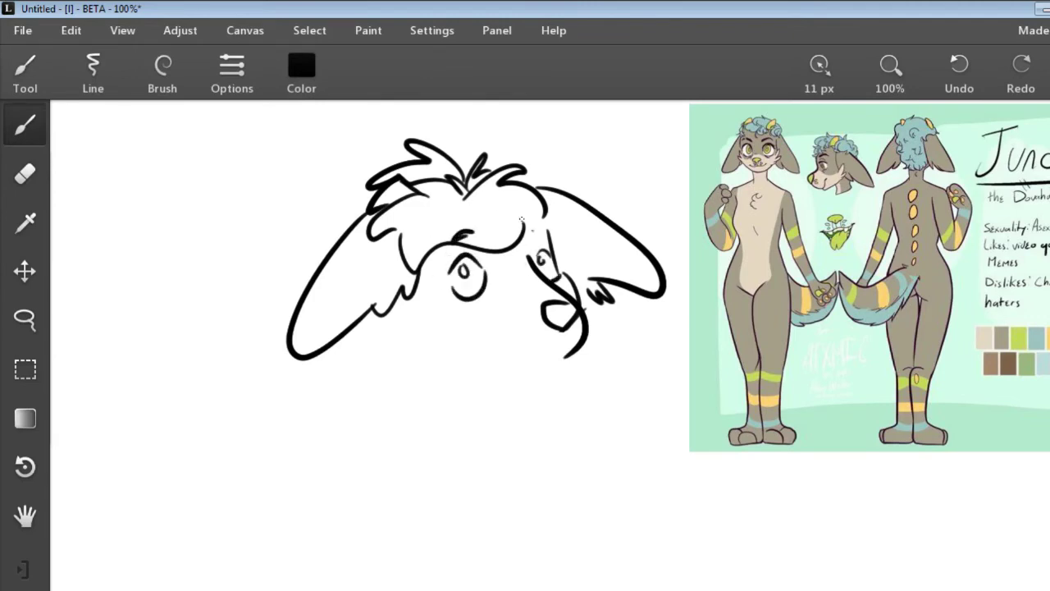
pyautogui.moveTo(533, 230); pyautogui.dragTo(543, 234)
pyautogui.click(963, 88)
pyautogui.click(963, 88)
pyautogui.moveTo(449, 243); pyautogui.dragTo(469, 242)
pyautogui.moveTo(530, 235); pyautogui.dragTo(538, 234)
# Step: Draw two short pointed horns rising from the hair and clean up the hair lines crossing the near horn
pyautogui.moveTo(517, 186); pyautogui.dragTo(515, 198)
pyautogui.moveTo(413, 215)
pyautogui.mouseDown()
pyautogui.moveTo(374, 155)
pyautogui.moveTo(411, 219)
pyautogui.mouseUp()
pyautogui.click(24, 173)
pyautogui.moveTo(402, 179)
pyautogui.mouseDown()
pyautogui.moveTo(494, 158)
pyautogui.moveTo(409, 182)
pyautogui.moveTo(422, 205)
pyautogui.mouseUp()
pyautogui.click(958, 85)
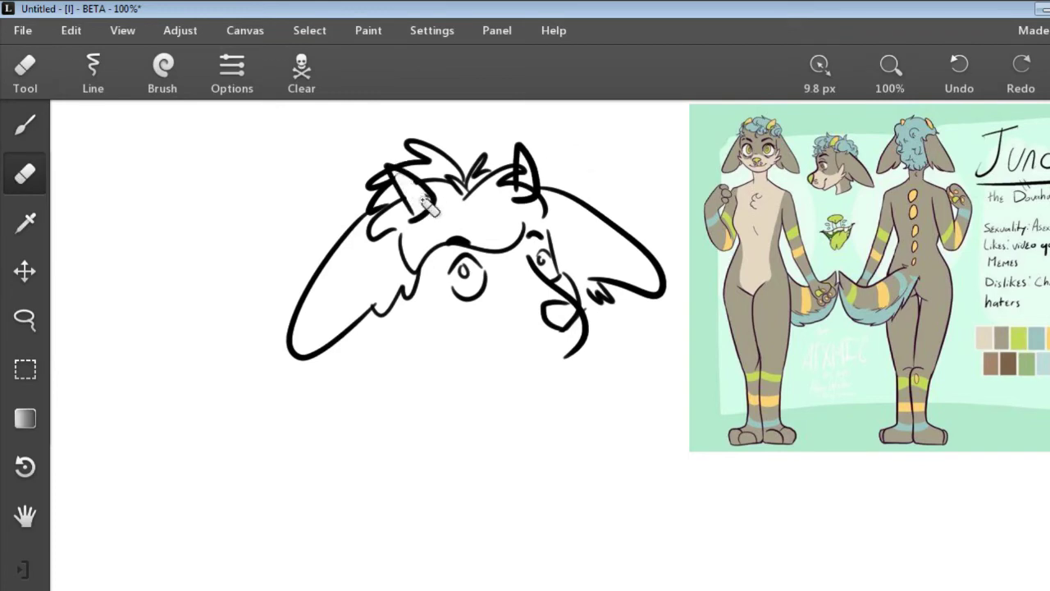
# Step: Draw jagged fur tufts on both cheeks of the floppy-eared character, plus the smile line and nose crease
pyautogui.press('b')
pyautogui.moveTo(404, 297); pyautogui.dragTo(411, 325)
pyautogui.moveTo(409, 312); pyautogui.dragTo(431, 357)
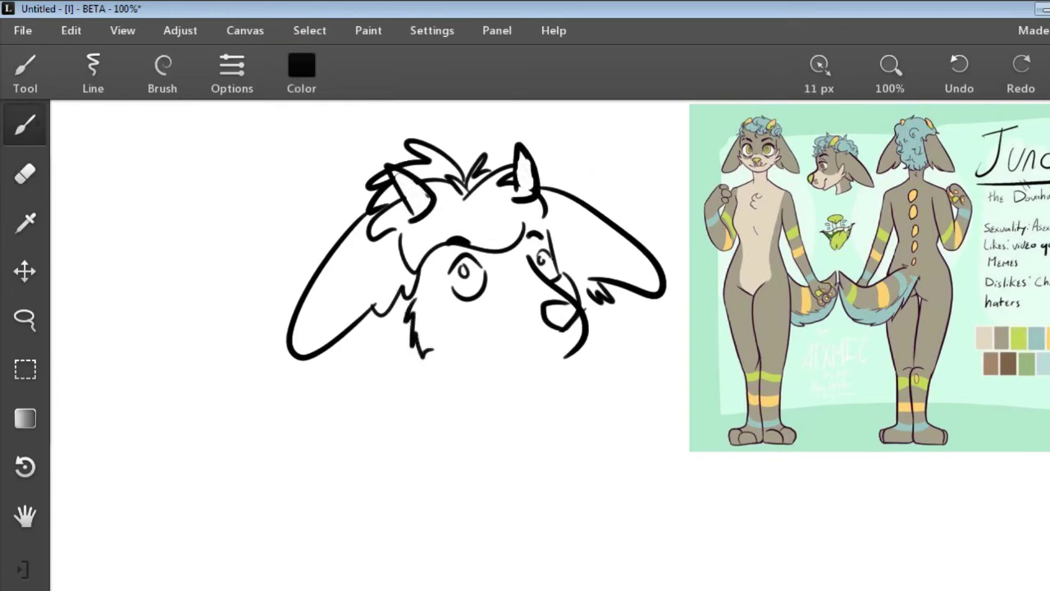
pyautogui.moveTo(561, 285); pyautogui.dragTo(589, 271)
pyautogui.moveTo(580, 295); pyautogui.dragTo(591, 305)
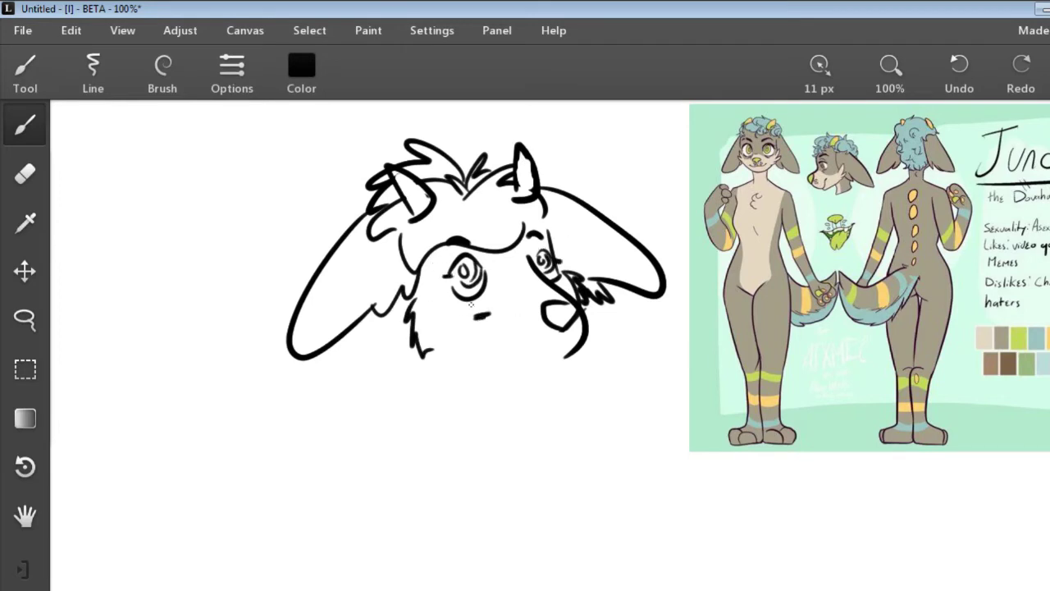
pyautogui.moveTo(483, 317); pyautogui.dragTo(566, 359)
pyautogui.moveTo(564, 330); pyautogui.dragTo(565, 361)
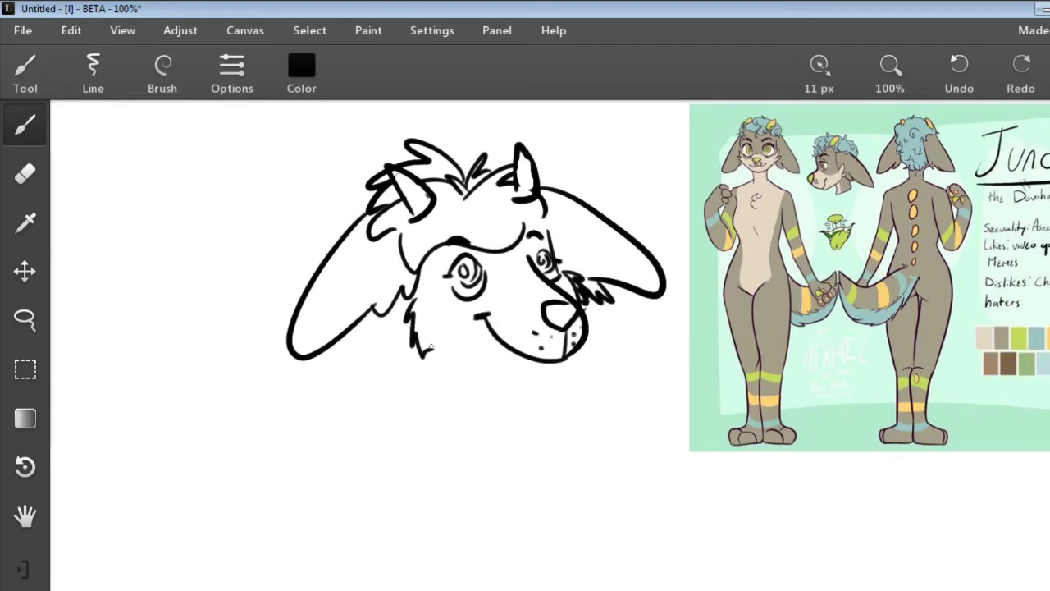
# Step: Draw the floppy-eared character's lower jaw, near side of the neck, throat and pointed chest, undoing misplaced strokes
pyautogui.moveTo(402, 289); pyautogui.dragTo(427, 409)
pyautogui.moveTo(572, 356); pyautogui.dragTo(523, 357)
pyautogui.moveTo(560, 374); pyautogui.dragTo(509, 370)
pyautogui.hotkey('ctrl', 'z')
pyautogui.moveTo(562, 374)
pyautogui.mouseDown()
pyautogui.moveTo(576, 415)
pyautogui.moveTo(557, 416)
pyautogui.moveTo(549, 447)
pyautogui.mouseUp()
pyautogui.hotkey('ctrl', 'z')
pyautogui.moveTo(431, 409); pyautogui.dragTo(529, 476)
pyautogui.moveTo(558, 451); pyautogui.dragTo(539, 471)
# Step: On layer-1, paint the near ear with the taupe sampled from the reference sheet, using a 22 px brush
pyautogui.moveTo(78, 437); pyautogui.dragTo(101, 476)
pyautogui.click(26, 224)
pyautogui.click(881, 217)
pyautogui.click(1002, 243)
pyautogui.click(26, 128)
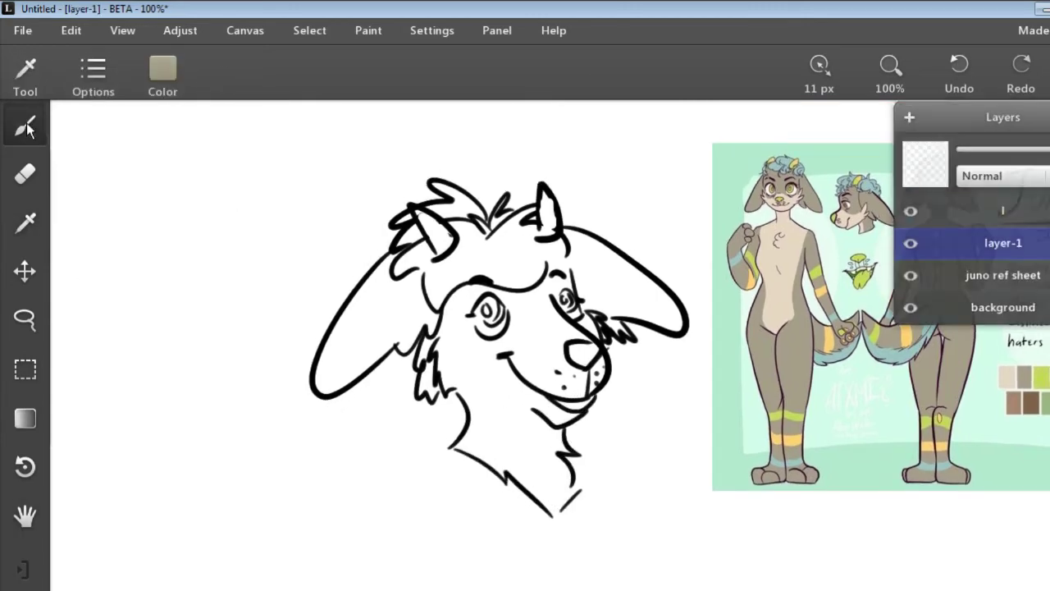
pyautogui.click(232, 72)
pyautogui.moveTo(177, 264); pyautogui.dragTo(201, 269)
pyautogui.click(227, 397)
pyautogui.moveTo(407, 307)
pyautogui.mouseDown()
pyautogui.moveTo(379, 313)
pyautogui.moveTo(397, 280)
pyautogui.moveTo(378, 307)
pyautogui.mouseUp()
pyautogui.moveTo(371, 251)
pyautogui.mouseDown()
pyautogui.moveTo(315, 386)
pyautogui.moveTo(410, 336)
pyautogui.moveTo(386, 258)
pyautogui.mouseUp()
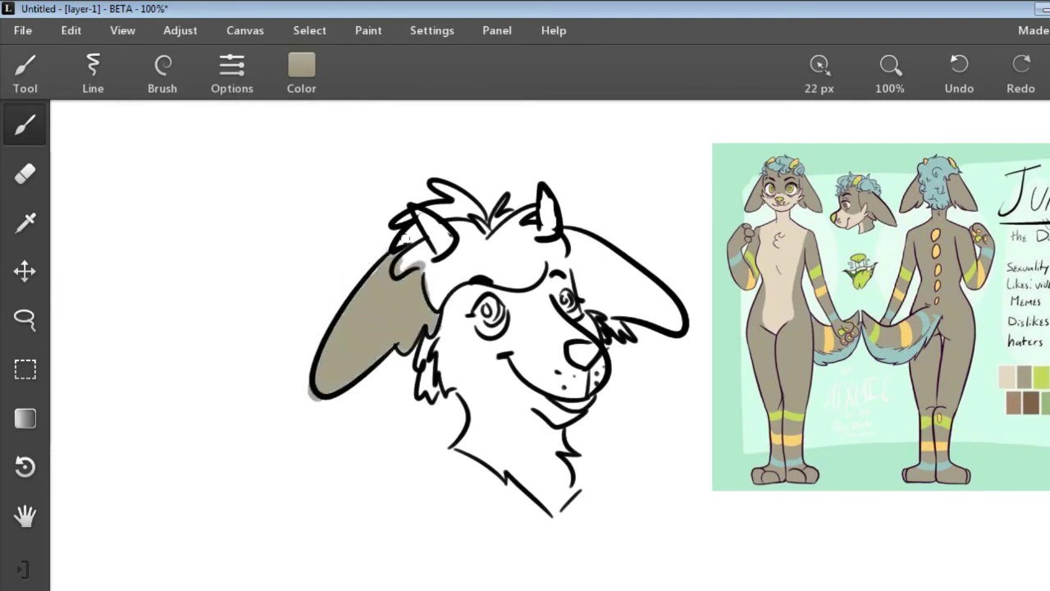
# Step: Paint the far ear and the face mask around both eyes taupe
pyautogui.moveTo(599, 288)
pyautogui.mouseDown()
pyautogui.moveTo(561, 224)
pyautogui.moveTo(632, 316)
pyautogui.moveTo(689, 324)
pyautogui.mouseUp()
pyautogui.moveTo(452, 292)
pyautogui.mouseDown()
pyautogui.moveTo(460, 353)
pyautogui.moveTo(504, 294)
pyautogui.mouseUp()
pyautogui.moveTo(462, 352); pyautogui.dragTo(566, 320)
pyautogui.moveTo(512, 300)
pyautogui.mouseDown()
pyautogui.moveTo(543, 315)
pyautogui.moveTo(565, 267)
pyautogui.mouseUp()
pyautogui.click(589, 322)
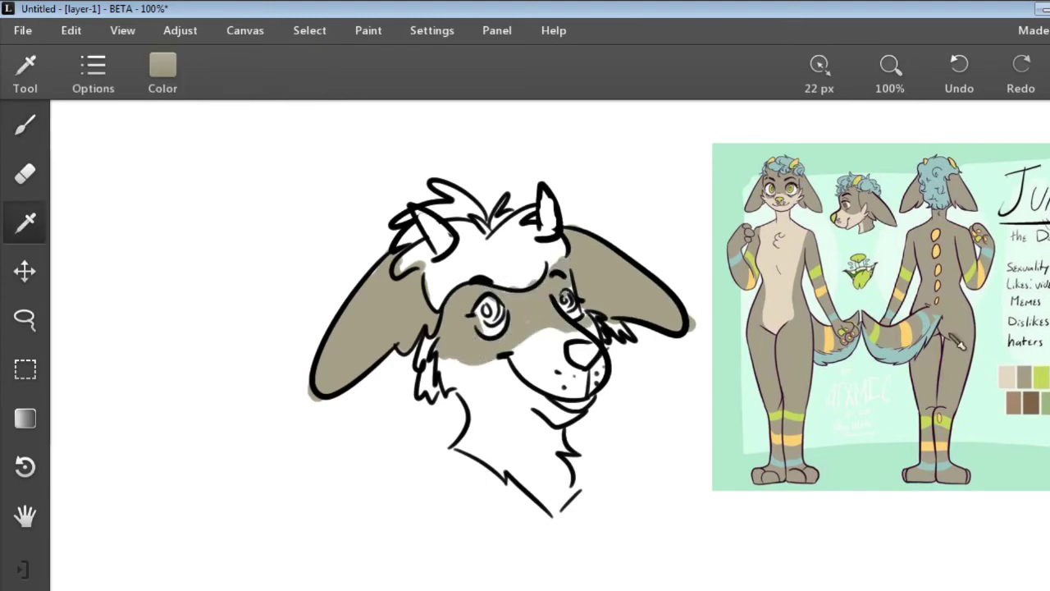
# Step: Paint the floppy-eared character's nose and both horns with the lime green sampled from the reference palette
pyautogui.keyDown('alt'); pyautogui.click(1042, 379); pyautogui.keyUp('alt')
pyautogui.moveTo(590, 361); pyautogui.dragTo(568, 347)
pyautogui.moveTo(420, 215); pyautogui.dragTo(443, 246)
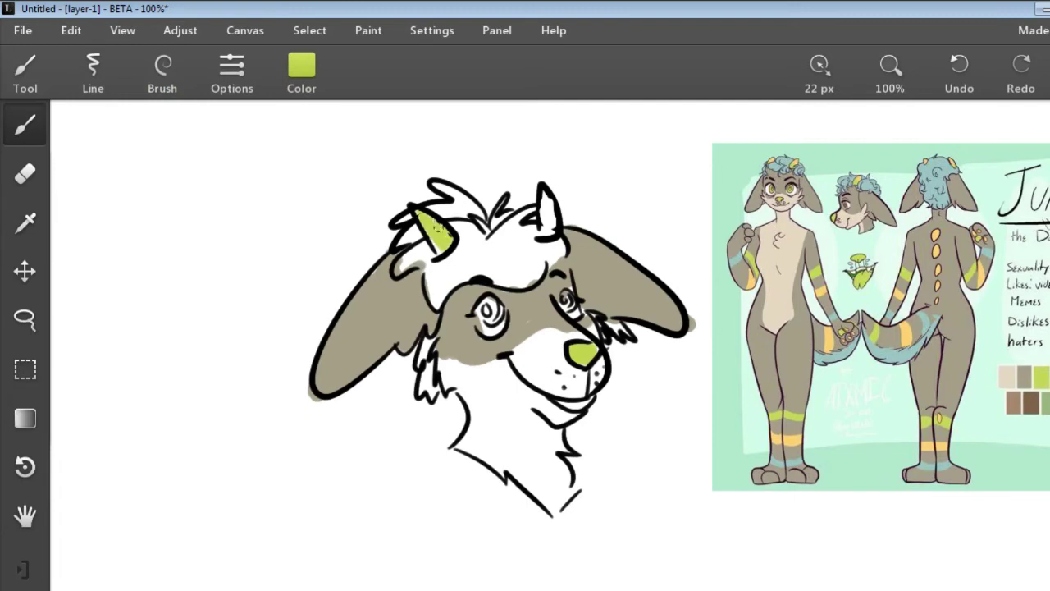
pyautogui.moveTo(543, 197)
pyautogui.mouseDown()
pyautogui.moveTo(551, 246)
pyautogui.moveTo(525, 279)
pyautogui.moveTo(459, 246)
pyautogui.moveTo(418, 260)
pyautogui.moveTo(401, 223)
pyautogui.mouseUp()
# Step: Paint the hair and near cheek tufts with the dusty blue sampled from the reference palette
pyautogui.keyDown('alt'); pyautogui.click(1047, 377); pyautogui.keyUp('alt')
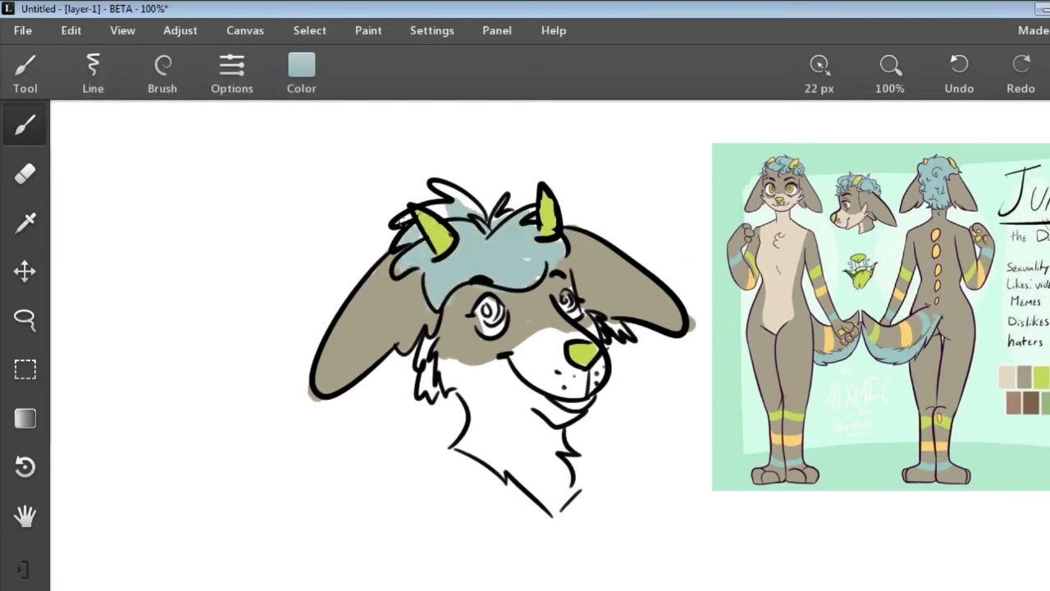
pyautogui.moveTo(449, 191); pyautogui.dragTo(485, 205)
pyautogui.moveTo(408, 348); pyautogui.dragTo(517, 364)
# Step: Paint the muzzle, neck and chest with the cream sampled from the reference belly, and the irises lime green
pyautogui.keyDown('alt'); pyautogui.click(783, 299); pyautogui.keyUp('alt')
pyautogui.moveTo(520, 353)
pyautogui.mouseDown()
pyautogui.moveTo(584, 330)
pyautogui.moveTo(575, 369)
pyautogui.moveTo(541, 411)
pyautogui.moveTo(460, 361)
pyautogui.moveTo(533, 459)
pyautogui.moveTo(529, 414)
pyautogui.moveTo(492, 467)
pyautogui.moveTo(468, 435)
pyautogui.mouseUp()
pyautogui.keyDown('alt'); pyautogui.click(446, 243); pyautogui.keyUp('alt')
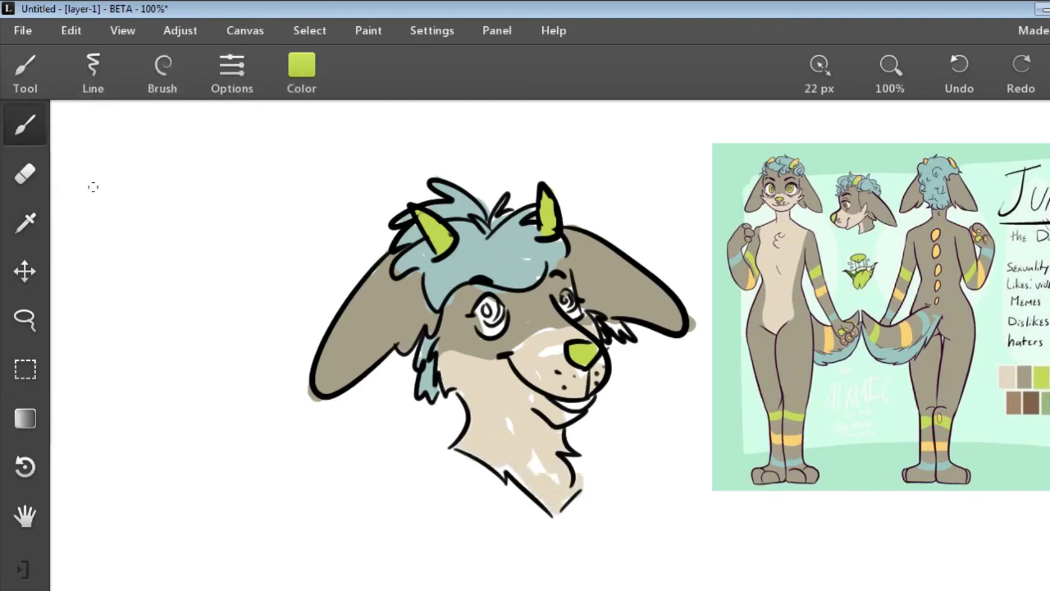
pyautogui.moveTo(481, 303); pyautogui.dragTo(497, 317)
pyautogui.moveTo(562, 297); pyautogui.dragTo(571, 307)
# Step: Reduce the brush size, set its colour to black and add small marks below the near edge of the neck
pyautogui.click(37, 236)
pyautogui.click(27, 125)
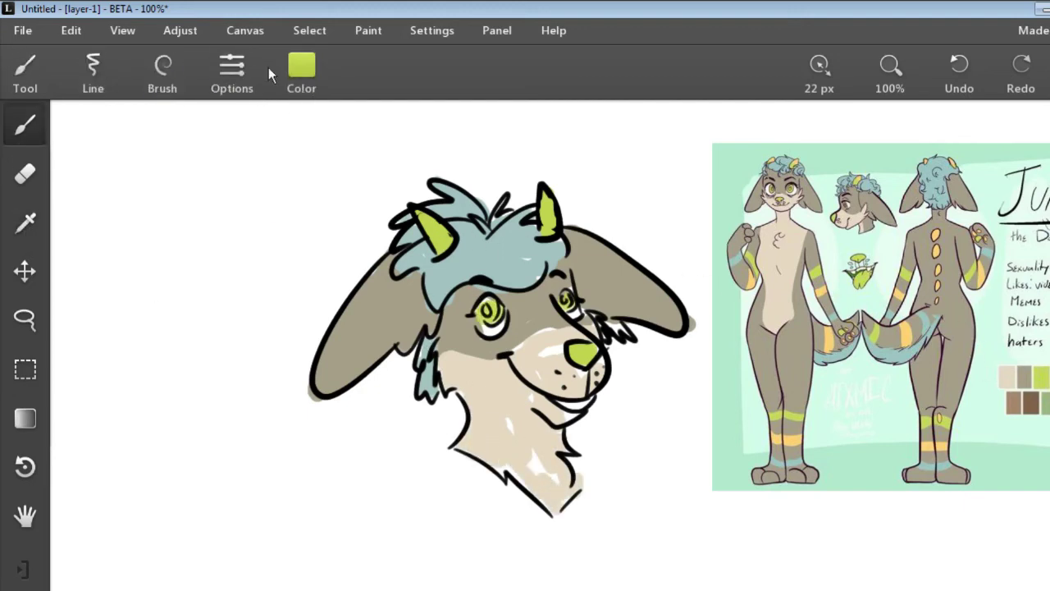
pyautogui.click(238, 74)
pyautogui.moveTo(197, 263); pyautogui.dragTo(176, 266)
pyautogui.click(305, 72)
pyautogui.click(205, 328)
pyautogui.moveTo(444, 464); pyautogui.dragTo(443, 474)
pyautogui.moveTo(453, 471); pyautogui.dragTo(493, 495)
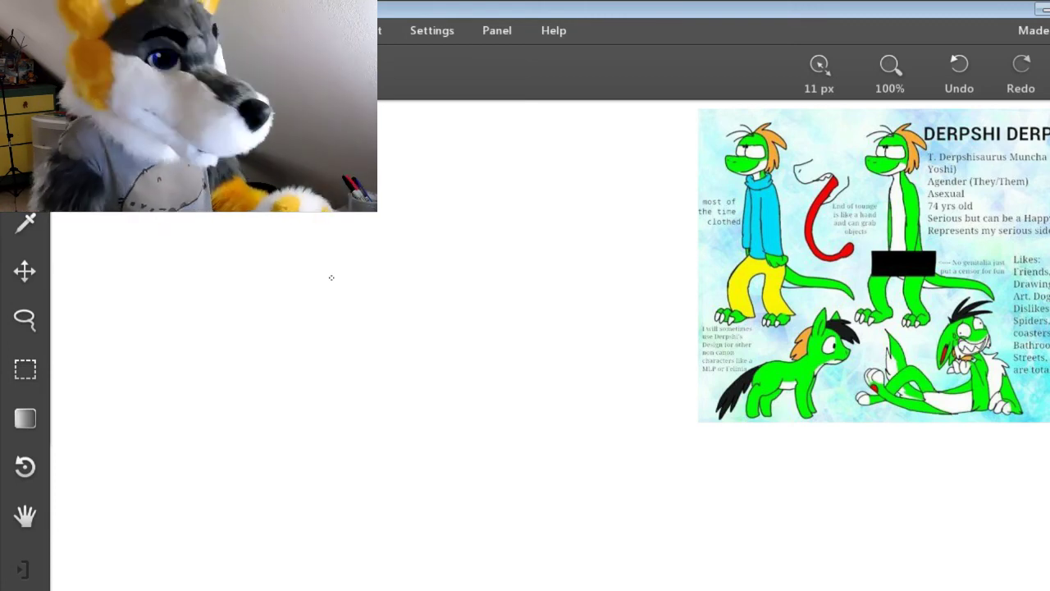
# Step: Draw the green dinosaur character's rounded skull, long muzzle, back of the head and neck, and nostril
pyautogui.moveTo(395, 175)
pyautogui.mouseDown()
pyautogui.moveTo(420, 178)
pyautogui.moveTo(446, 219)
pyautogui.mouseUp()
pyautogui.click(971, 72)
pyautogui.moveTo(364, 185)
pyautogui.mouseDown()
pyautogui.moveTo(514, 259)
pyautogui.moveTo(337, 189)
pyautogui.mouseUp()
pyautogui.press('e')
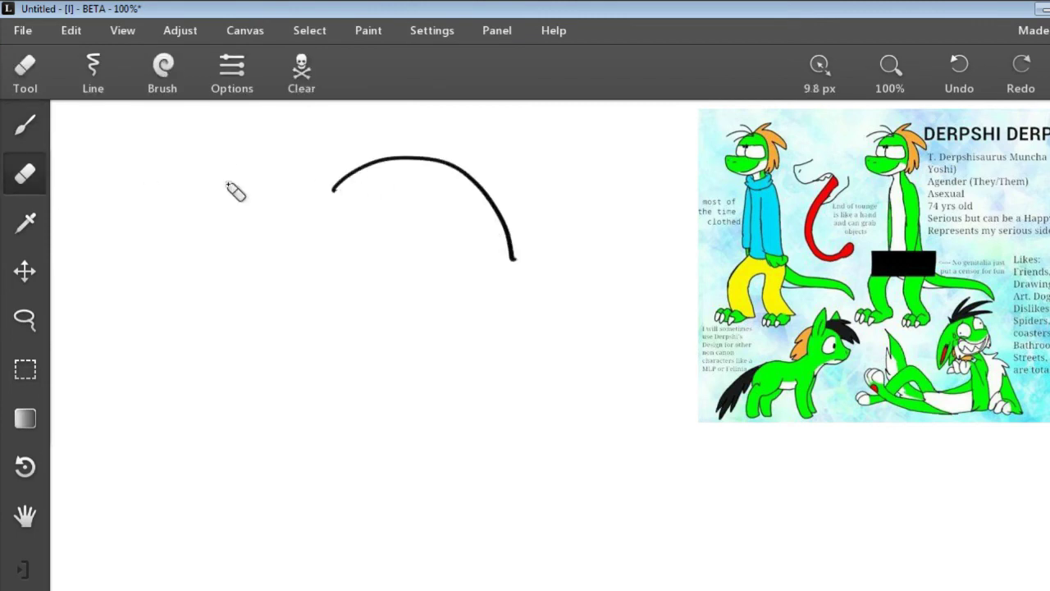
pyautogui.press('b')
pyautogui.moveTo(465, 252)
pyautogui.mouseDown()
pyautogui.moveTo(531, 364)
pyautogui.moveTo(514, 366)
pyautogui.mouseUp()
pyautogui.moveTo(335, 187)
pyautogui.mouseDown()
pyautogui.moveTo(365, 377)
pyautogui.moveTo(394, 399)
pyautogui.mouseUp()
pyautogui.moveTo(397, 399); pyautogui.dragTo(341, 449)
pyautogui.moveTo(533, 296); pyautogui.dragTo(541, 303)
# Step: Draw the dinosaur's half-lidded near and far eyes under heavy straight lids, undoing the centred pupil
pyautogui.moveTo(353, 230); pyautogui.dragTo(447, 212)
pyautogui.click(952, 78)
pyautogui.moveTo(359, 235); pyautogui.dragTo(450, 215)
pyautogui.moveTo(466, 253); pyautogui.dragTo(511, 211)
pyautogui.moveTo(338, 238); pyautogui.dragTo(511, 212)
pyautogui.moveTo(398, 233); pyautogui.dragTo(407, 240)
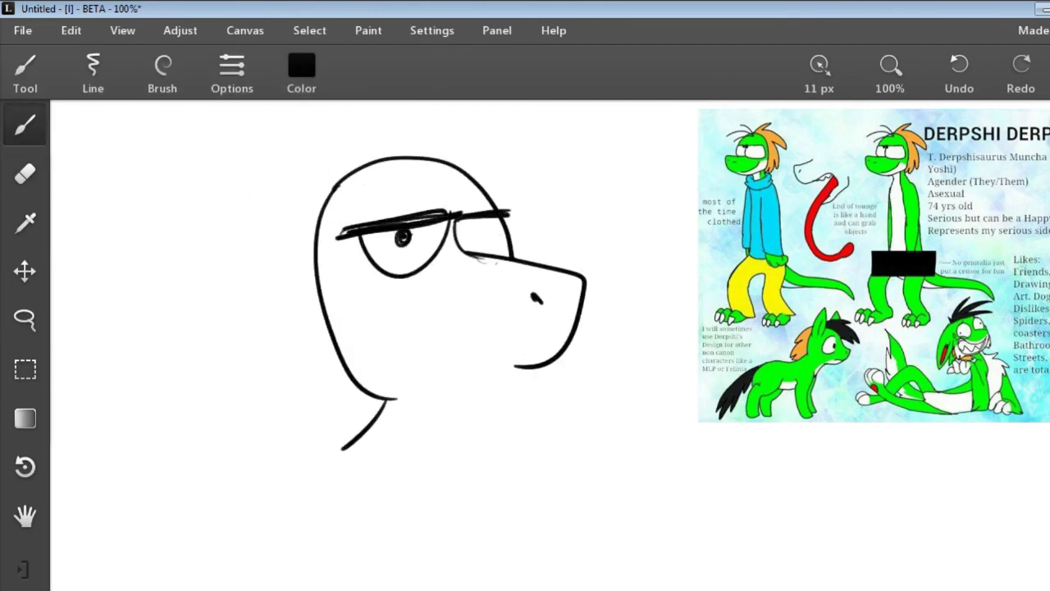
pyautogui.click(958, 68)
pyautogui.click(958, 68)
# Step: Draw thin curved hairs on the dinosaur's crown and a spiky mane running down the back of the head
pyautogui.moveTo(393, 155); pyautogui.dragTo(471, 105)
pyautogui.moveTo(397, 168)
pyautogui.mouseDown()
pyautogui.moveTo(512, 130)
pyautogui.moveTo(456, 169)
pyautogui.mouseUp()
pyautogui.moveTo(273, 119)
pyautogui.mouseDown()
pyautogui.moveTo(392, 156)
pyautogui.moveTo(287, 245)
pyautogui.mouseUp()
pyautogui.moveTo(287, 246)
pyautogui.mouseDown()
pyautogui.moveTo(285, 422)
pyautogui.moveTo(382, 418)
pyautogui.mouseUp()
# Step: Redraw the dinosaur's mouth as a wide smile reaching the cheek, and add the lower jaw and throat line
pyautogui.moveTo(520, 370); pyautogui.dragTo(432, 324)
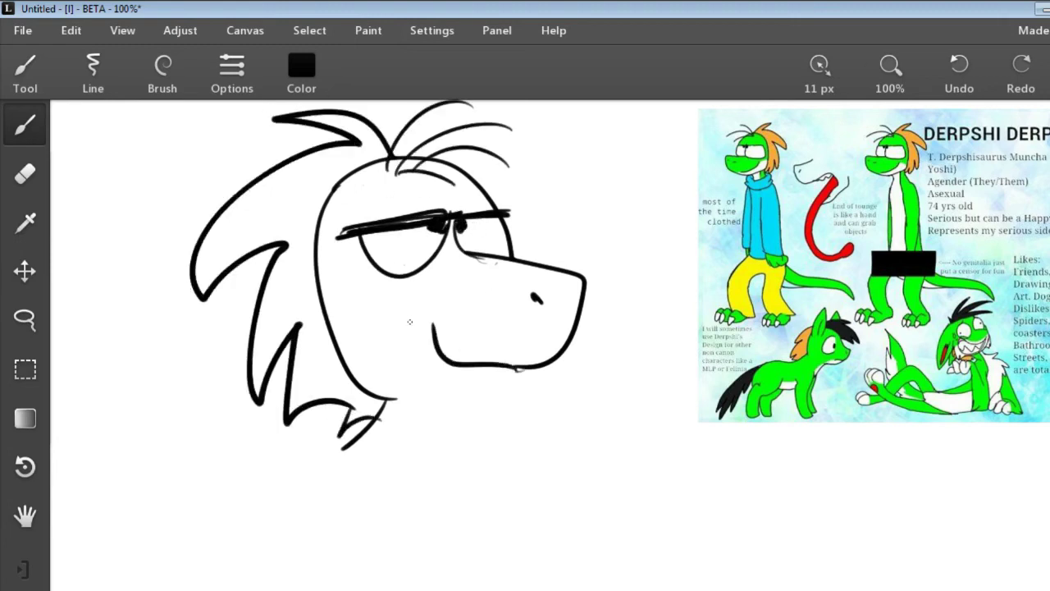
pyautogui.click(959, 90)
pyautogui.moveTo(518, 366); pyautogui.dragTo(387, 297)
pyautogui.moveTo(546, 366)
pyautogui.mouseDown()
pyautogui.moveTo(528, 387)
pyautogui.moveTo(469, 407)
pyautogui.moveTo(438, 390)
pyautogui.mouseUp()
pyautogui.doubleClick(959, 86)
pyautogui.moveTo(461, 389); pyautogui.dragTo(487, 461)
# Step: On layer-1, paint the dinosaur's head, muzzle and back of the neck with the sampled green, using a 20 px brush
pyautogui.click(15, 230)
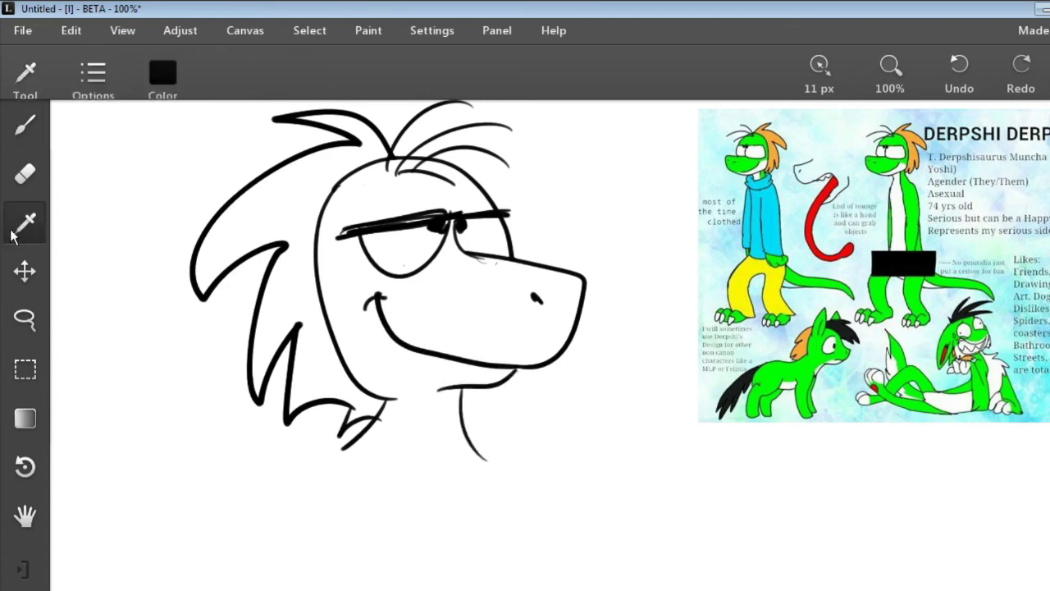
pyautogui.click(913, 213)
pyautogui.click(23, 129)
pyautogui.click(1049, 73)
pyautogui.click(1004, 244)
pyautogui.click(1, 156)
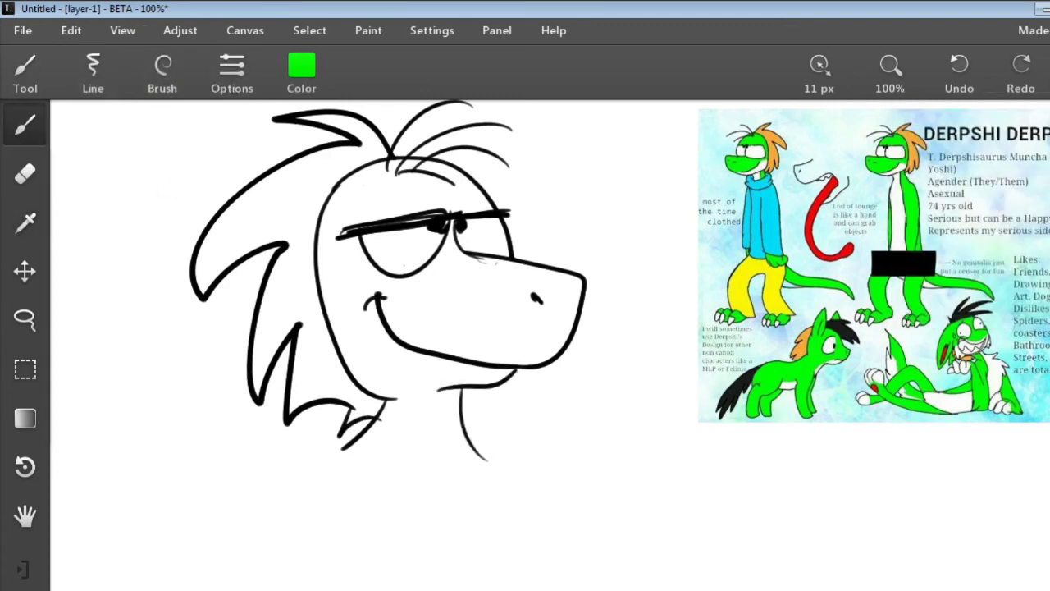
pyautogui.click(232, 74)
pyautogui.click(245, 165)
pyautogui.moveTo(318, 206)
pyautogui.mouseDown()
pyautogui.moveTo(460, 163)
pyautogui.moveTo(410, 217)
pyautogui.moveTo(410, 168)
pyautogui.moveTo(361, 255)
pyautogui.moveTo(337, 360)
pyautogui.moveTo(455, 246)
pyautogui.moveTo(427, 261)
pyautogui.moveTo(566, 279)
pyautogui.moveTo(557, 345)
pyautogui.moveTo(467, 328)
pyautogui.moveTo(512, 339)
pyautogui.moveTo(506, 275)
pyautogui.mouseUp()
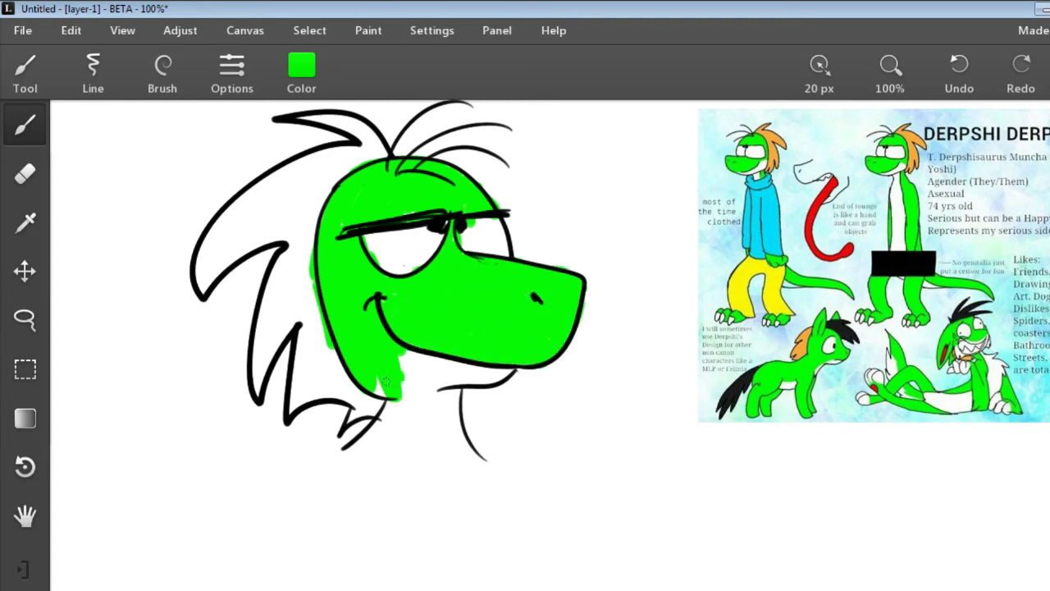
pyautogui.moveTo(384, 382)
pyautogui.mouseDown()
pyautogui.moveTo(400, 414)
pyautogui.moveTo(342, 434)
pyautogui.mouseUp()
# Step: Paint the dinosaur's spiky mane with the orange sampled from the reference hair
pyautogui.click(25, 222)
pyautogui.click(773, 150)
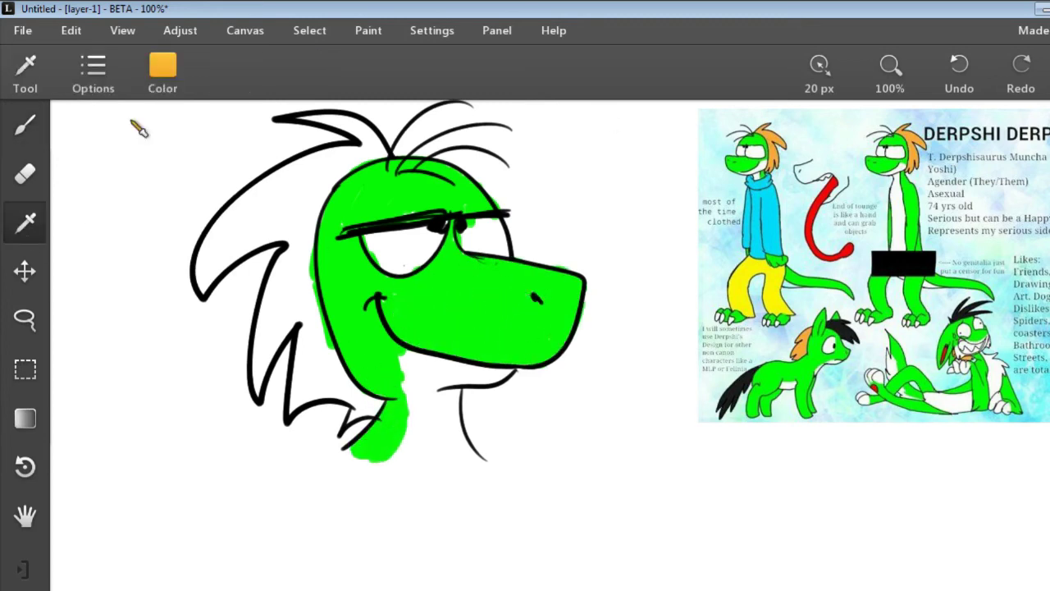
pyautogui.click(25, 125)
pyautogui.moveTo(305, 118)
pyautogui.mouseDown()
pyautogui.moveTo(374, 131)
pyautogui.moveTo(202, 242)
pyautogui.moveTo(327, 157)
pyautogui.moveTo(285, 231)
pyautogui.moveTo(291, 224)
pyautogui.moveTo(249, 361)
pyautogui.moveTo(316, 361)
pyautogui.moveTo(300, 393)
pyautogui.moveTo(361, 406)
pyautogui.moveTo(295, 382)
pyautogui.moveTo(307, 400)
pyautogui.mouseUp()
# Step: Paint the dinosaur's lower cheek and throat edge with the white sampled from the reference belly
pyautogui.click(25, 222)
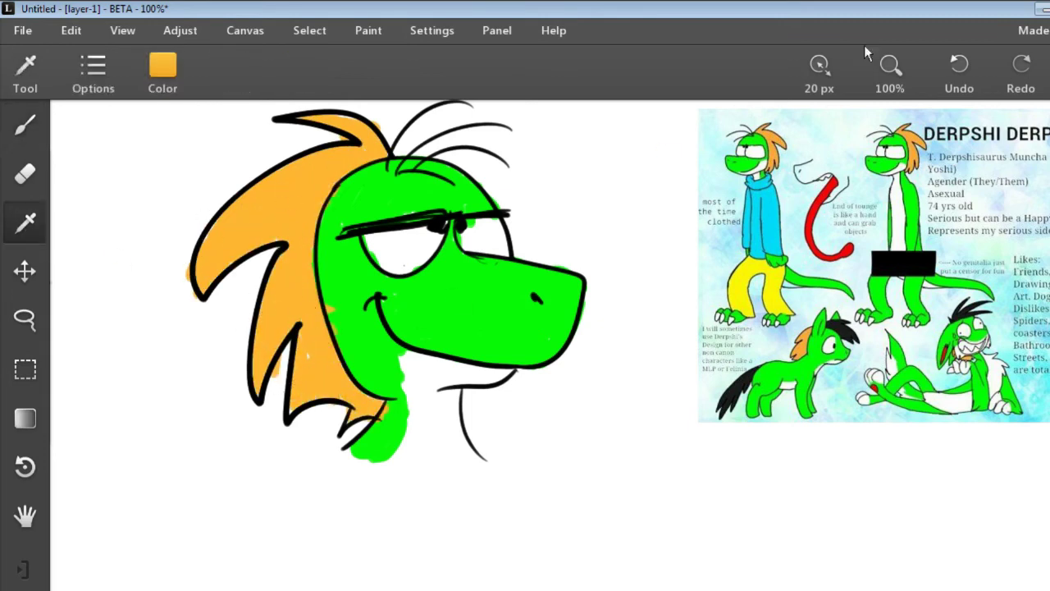
pyautogui.click(900, 197)
pyautogui.click(24, 125)
pyautogui.moveTo(369, 306)
pyautogui.mouseDown()
pyautogui.moveTo(367, 322)
pyautogui.moveTo(396, 351)
pyautogui.mouseUp()
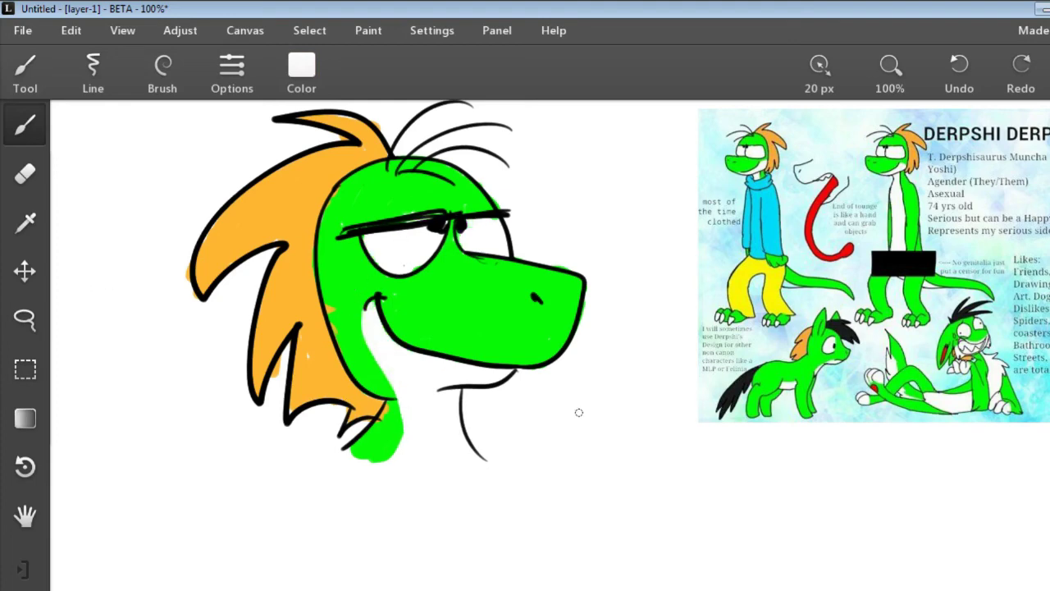
# Step: Set the brush to black at 10 px and begin small lettering beside the dinosaur's mane
pyautogui.click(301, 74)
pyautogui.click(260, 309)
pyautogui.click(301, 366)
pyautogui.click(232, 72)
pyautogui.moveTo(209, 264); pyautogui.dragTo(172, 274)
pyautogui.click(251, 402)
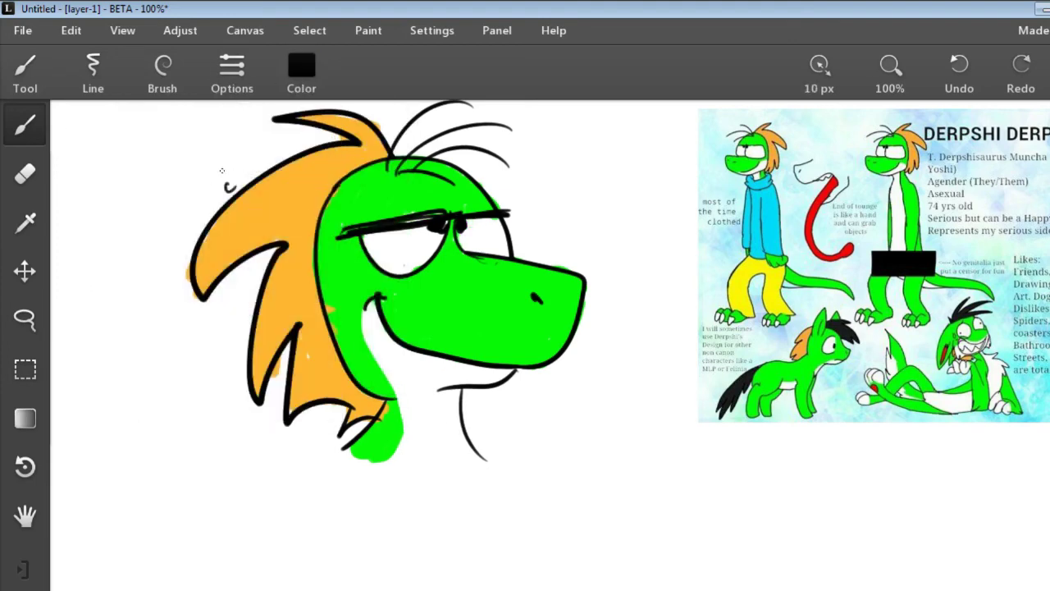